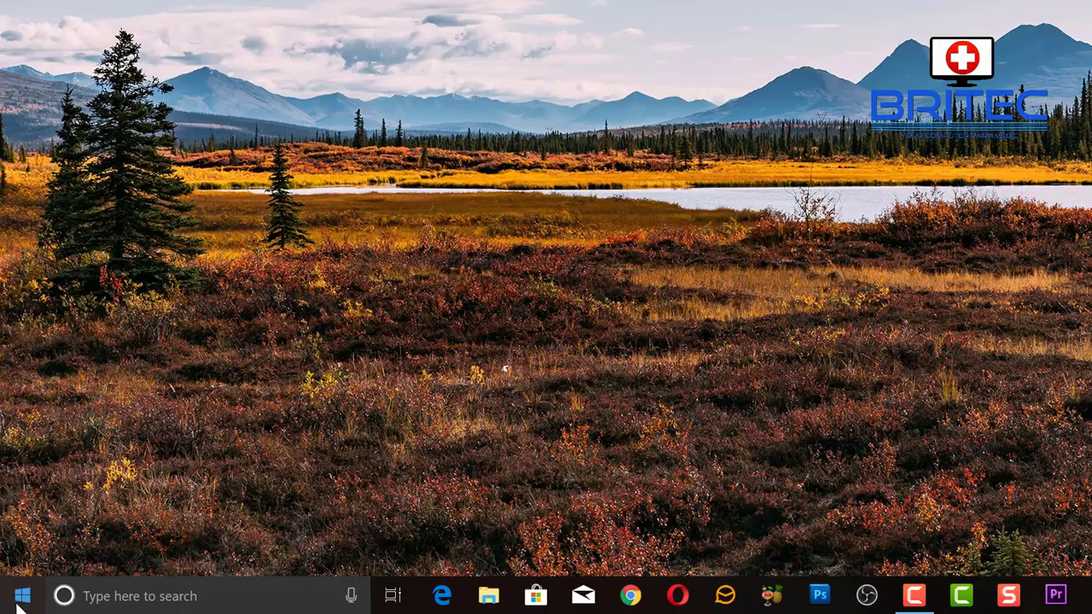
# - From Start, open Settings and show the Network & Internet Status page with its Ethernet connection
pyautogui.click(19, 607)
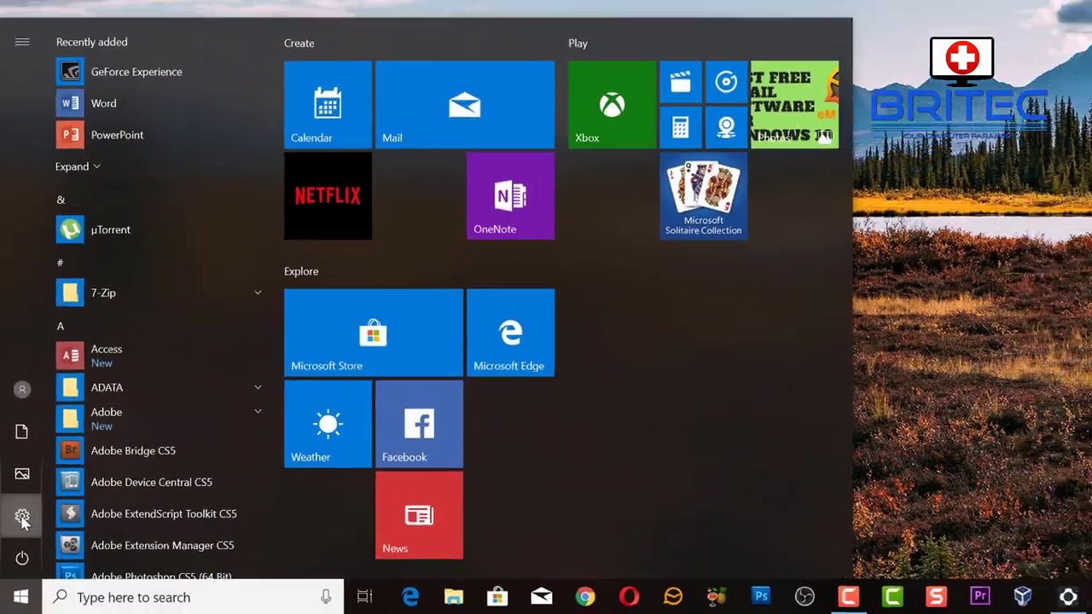
pyautogui.click(22, 507)
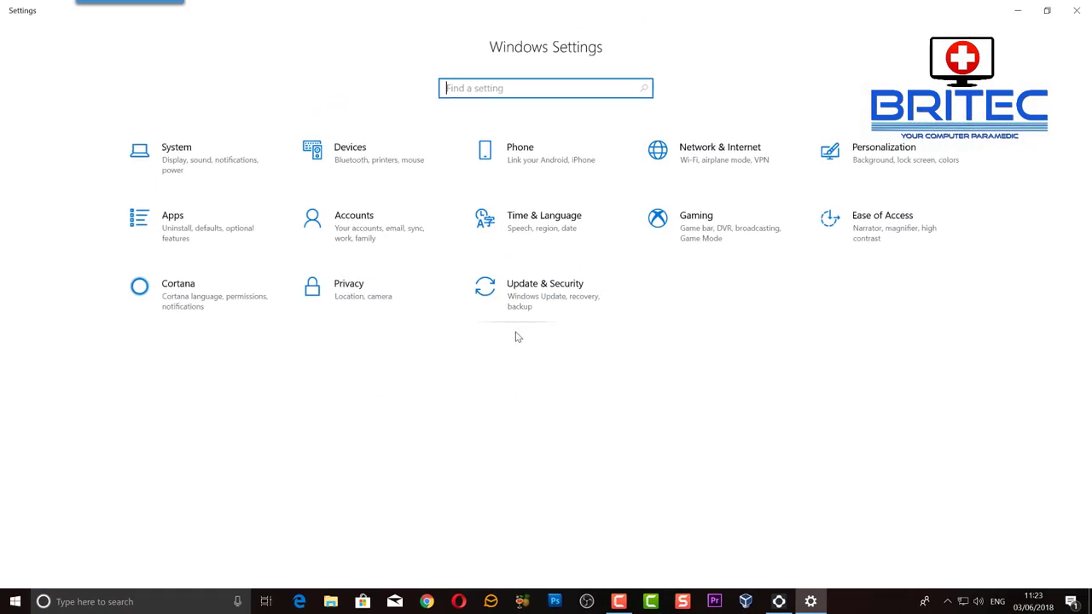
pyautogui.click(722, 158)
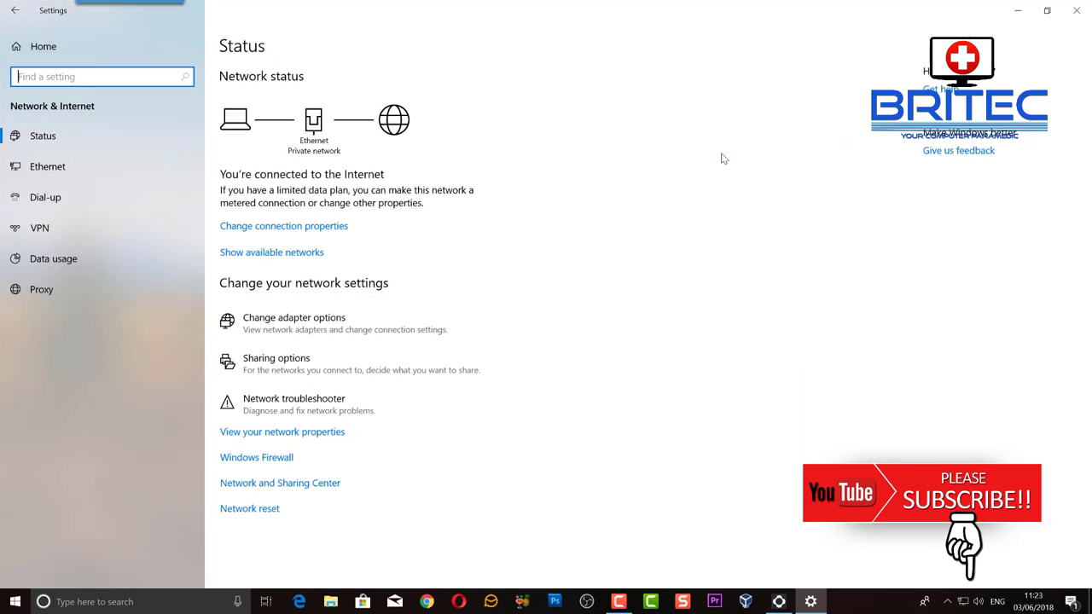
pyautogui.click(48, 141)
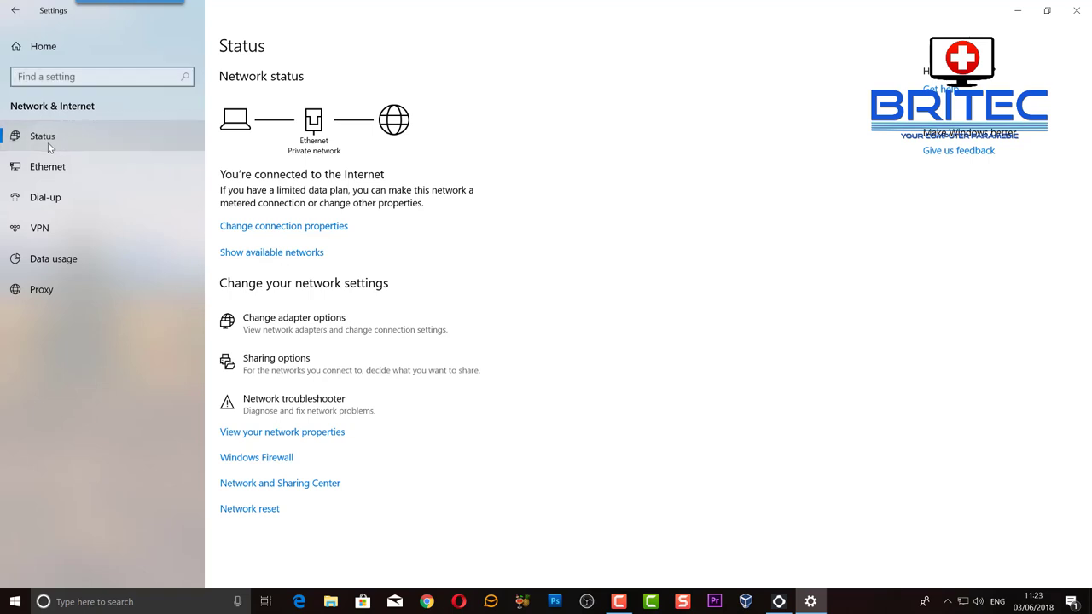
# - Open Advanced sharing settings from Sharing options and minimize the Settings window
pyautogui.click(297, 373)
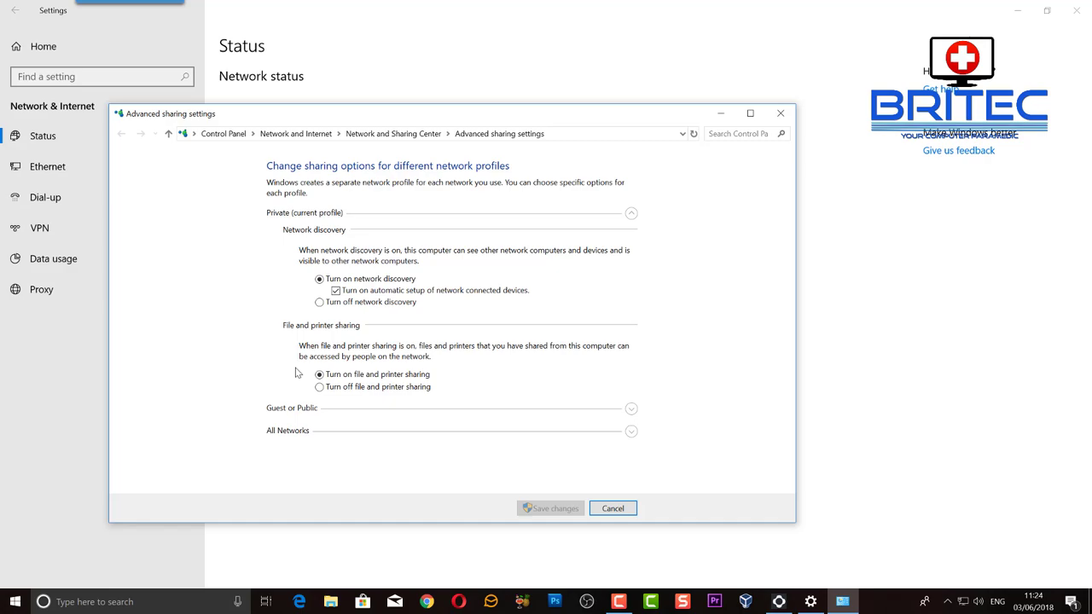
pyautogui.click(1015, 13)
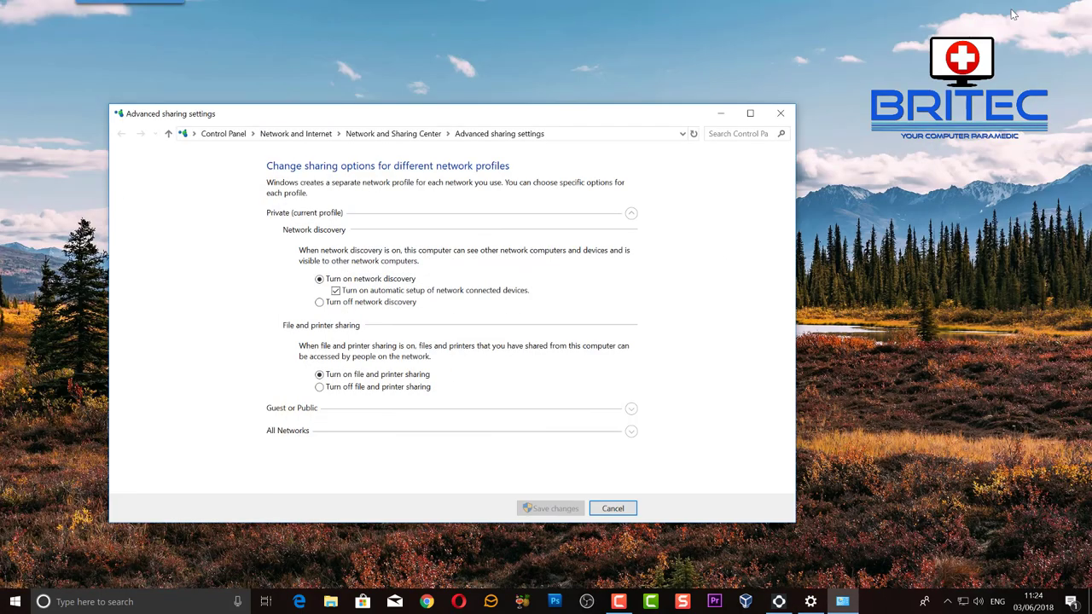
pyautogui.moveTo(443, 122); pyautogui.dragTo(508, 104)
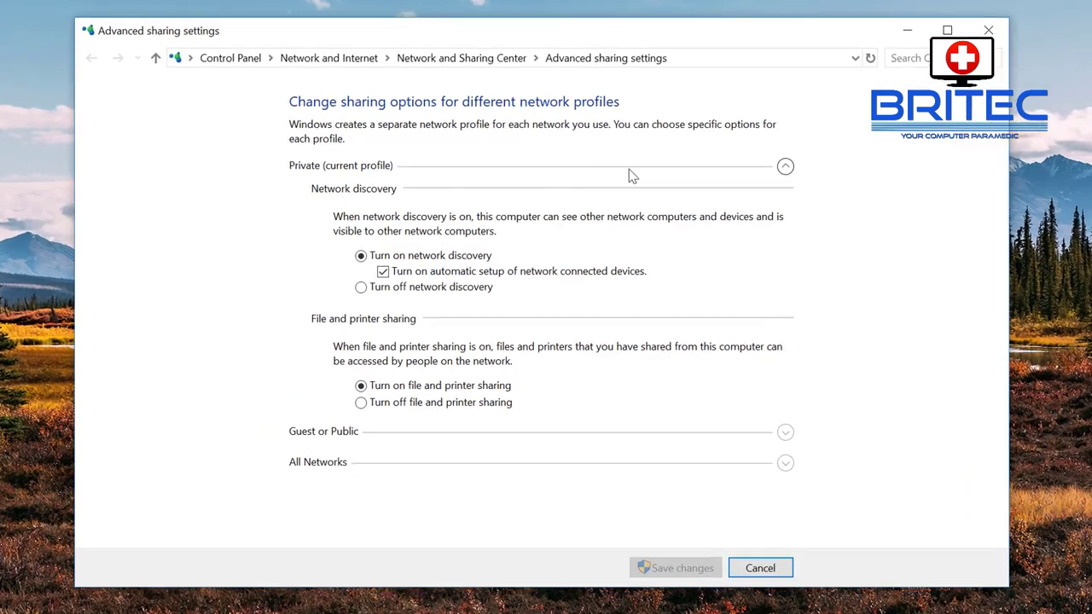
# - Expand the Private, Guest or Public, and All Networks profile sections to review their options
pyautogui.click(783, 168)
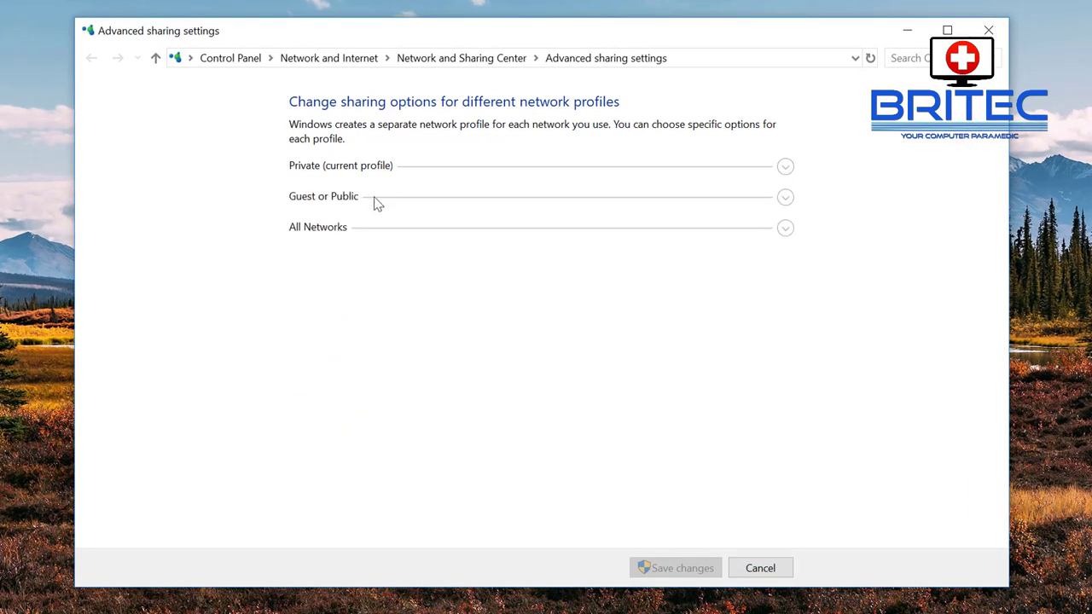
pyautogui.click(786, 169)
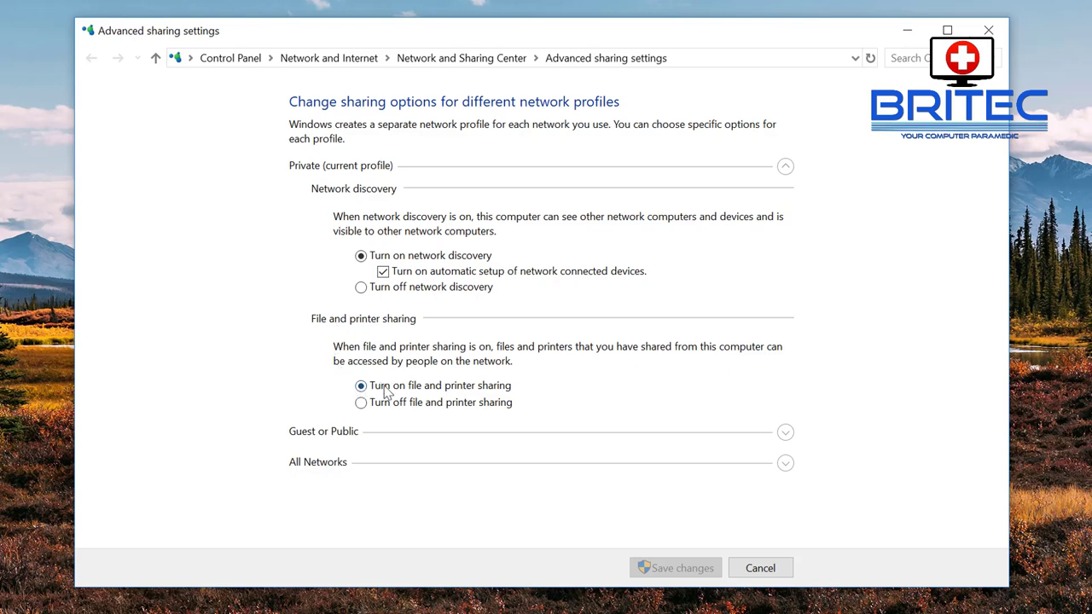
pyautogui.click(784, 433)
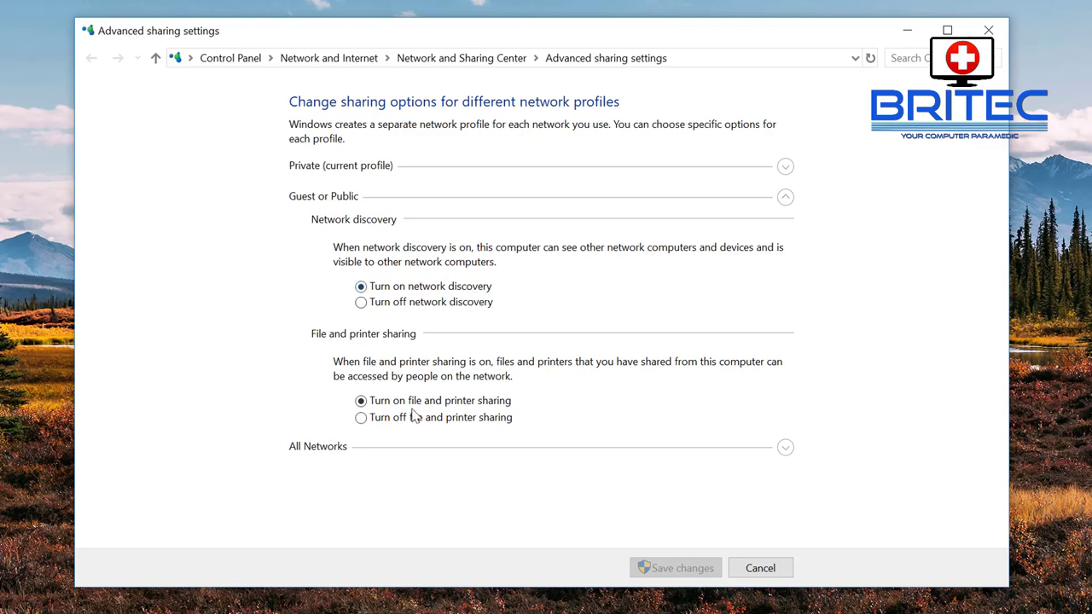
pyautogui.click(786, 449)
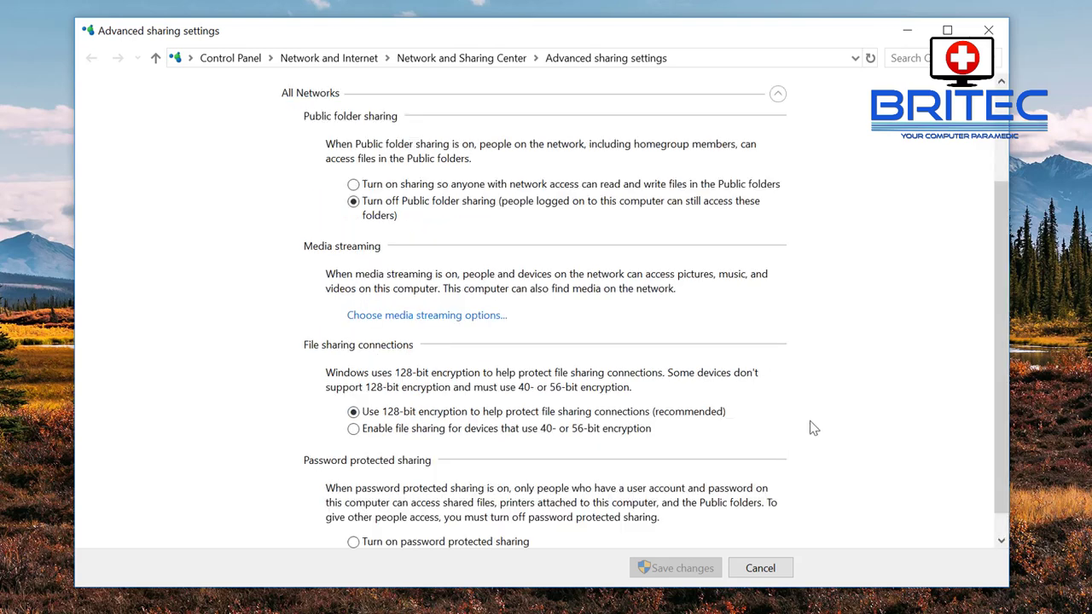
pyautogui.scroll(-1, 812, 428)
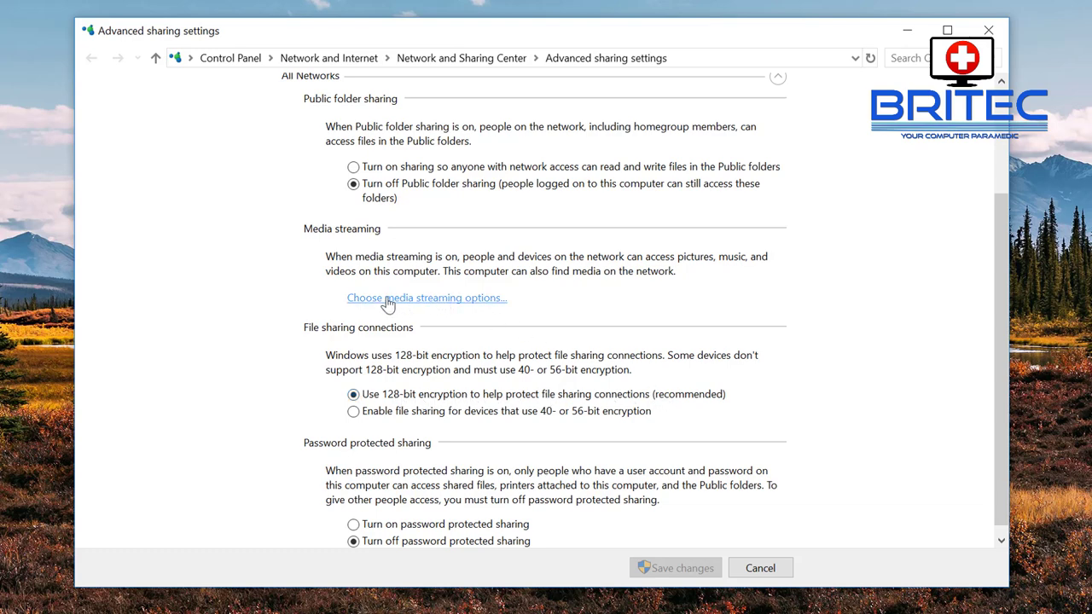
pyautogui.scroll(1, 410, 308)
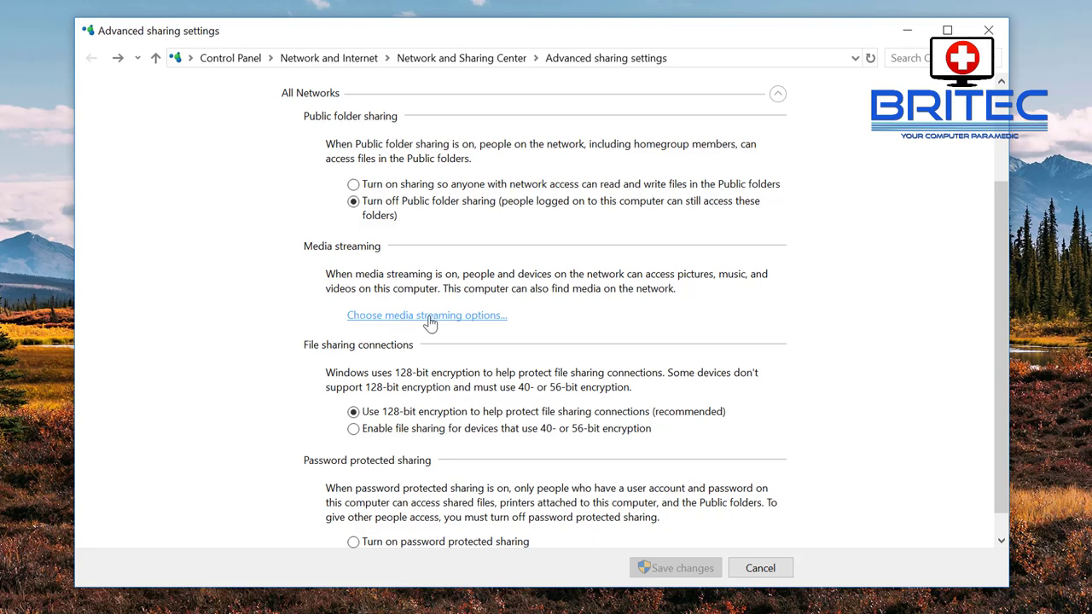
# - Turn on media streaming, leave every listed network device Allowed, and confirm with OK
pyautogui.click(439, 318)
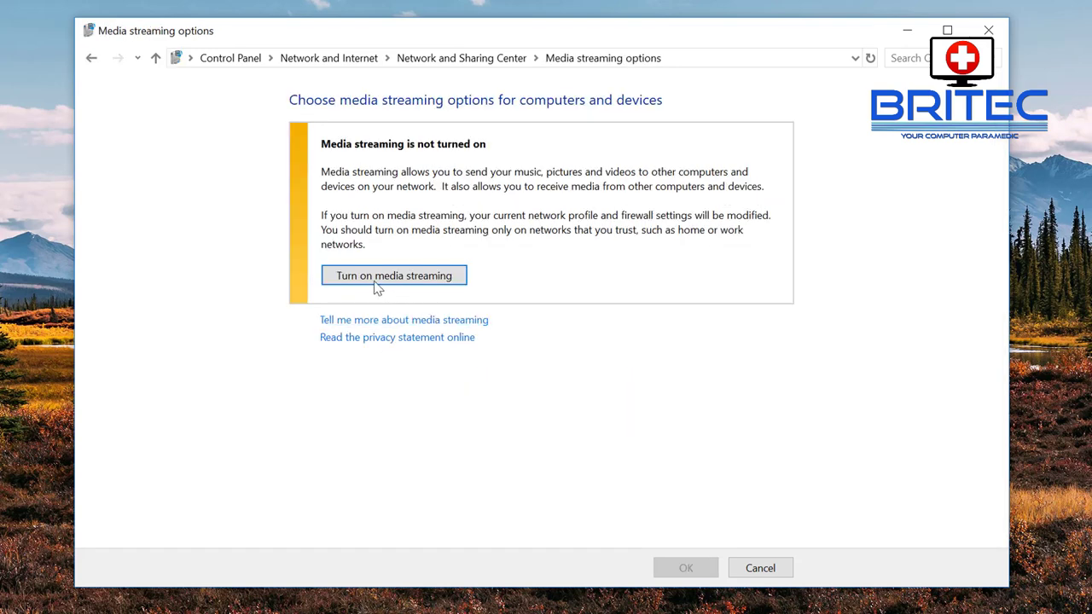
pyautogui.click(436, 282)
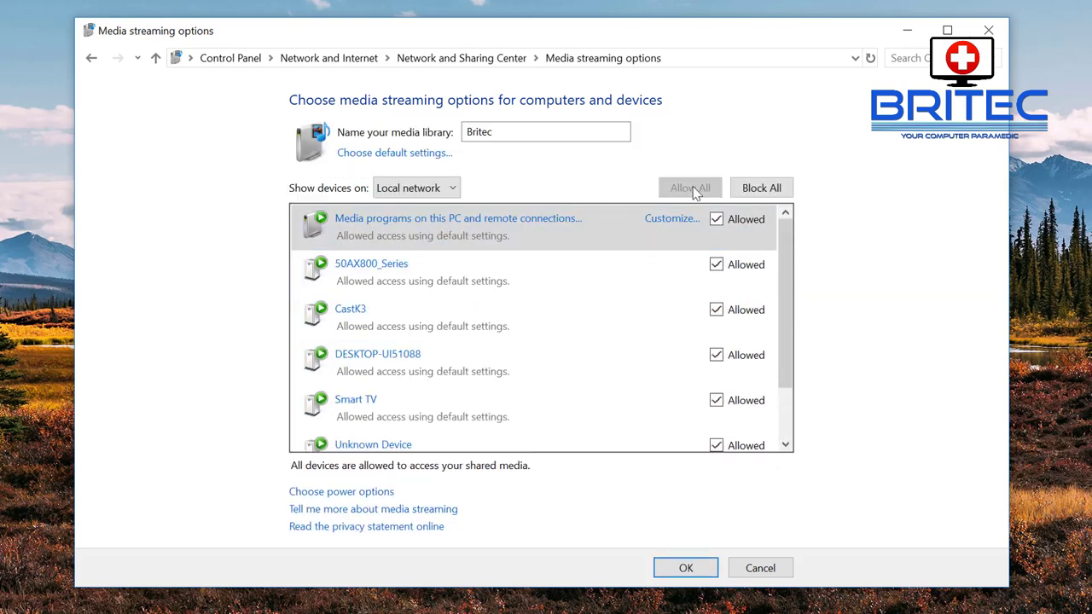
pyautogui.moveTo(787, 235)
pyautogui.mouseDown()
pyautogui.moveTo(788, 251)
pyautogui.moveTo(786, 229)
pyautogui.mouseUp()
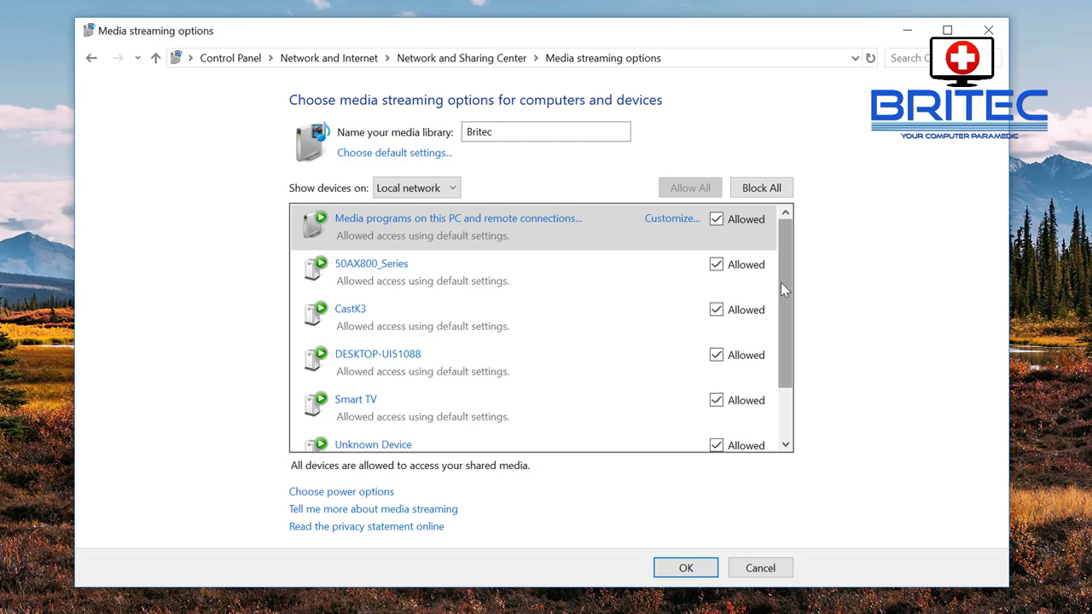
pyautogui.moveTo(669, 270)
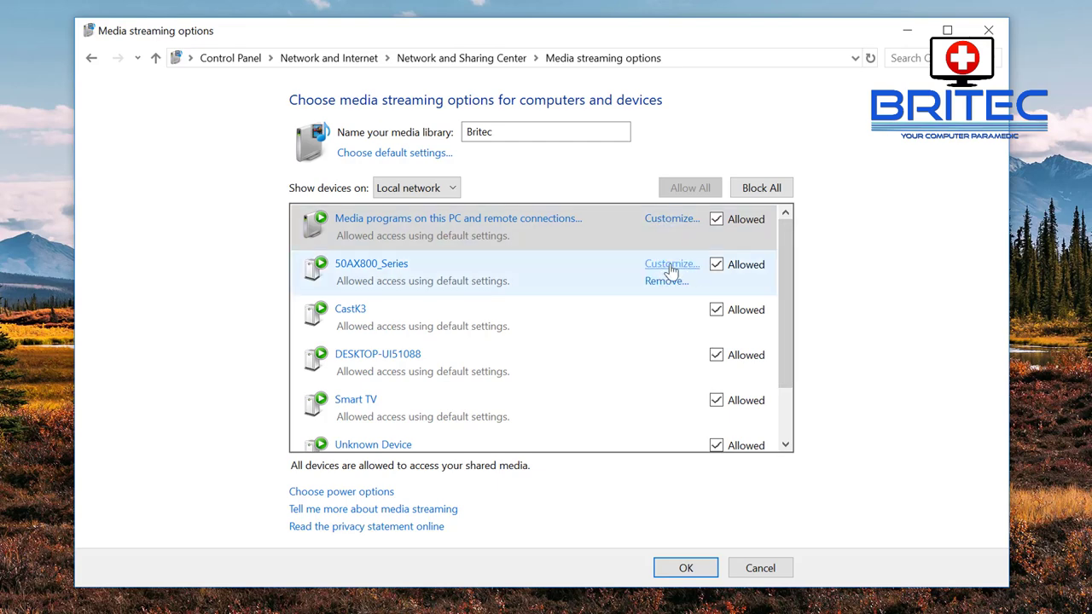
pyautogui.moveTo(784, 278); pyautogui.dragTo(785, 363)
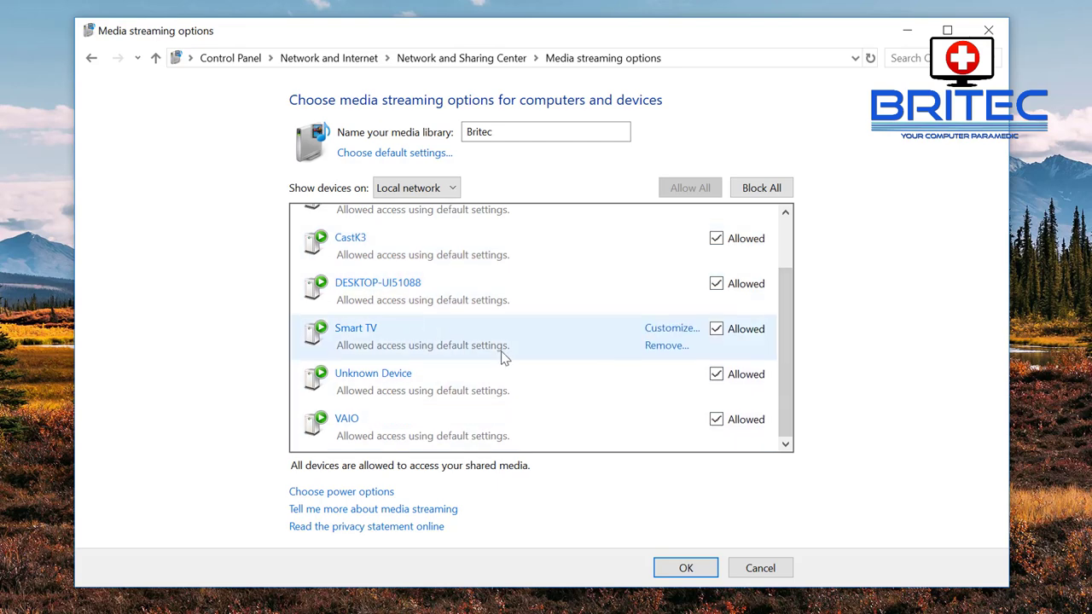
pyautogui.click(688, 569)
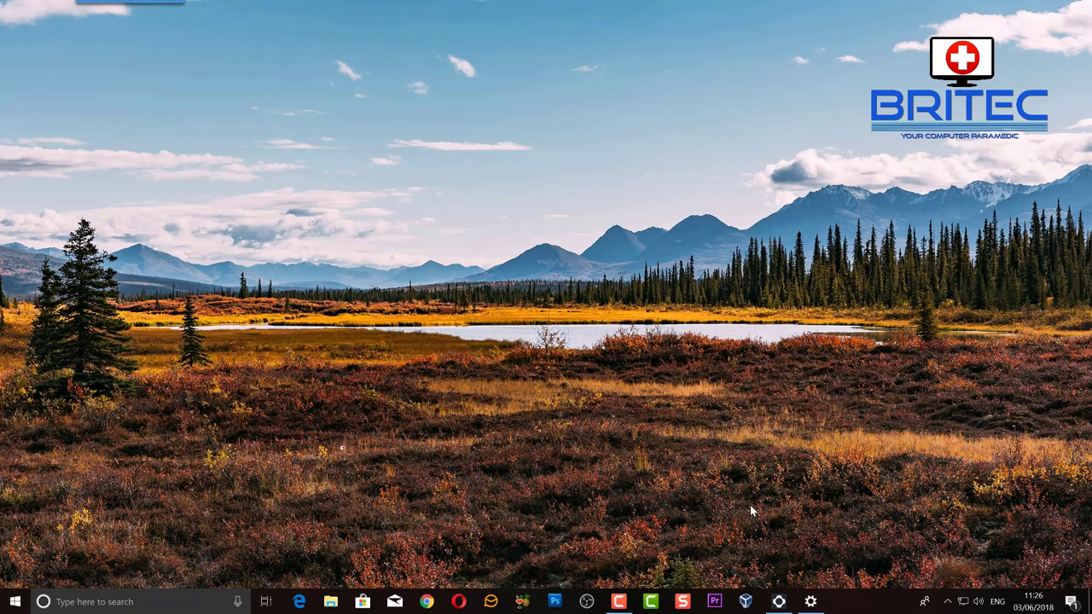
# - Open This PC and show the Sharing tab of Storage (D:) Properties, listed as Not Shared
pyautogui.press('super+e')
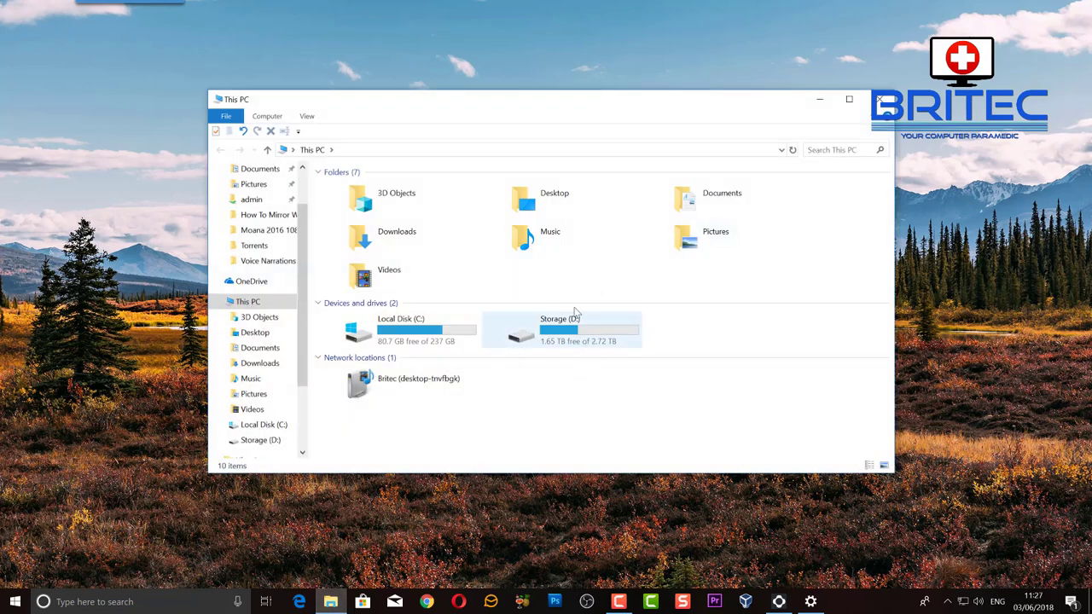
pyautogui.rightClick(556, 331)
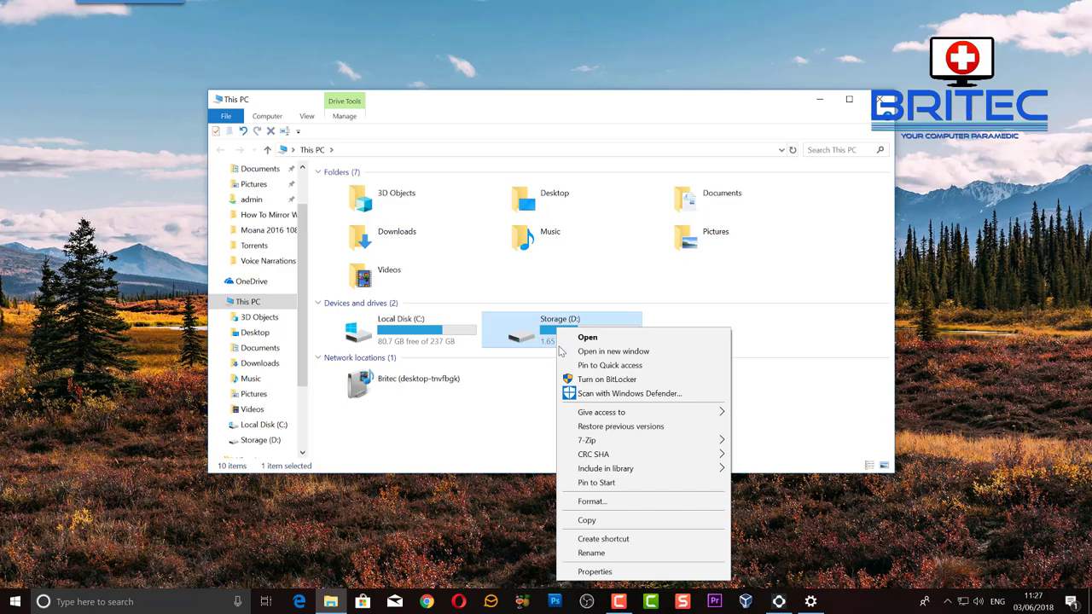
pyautogui.click(586, 571)
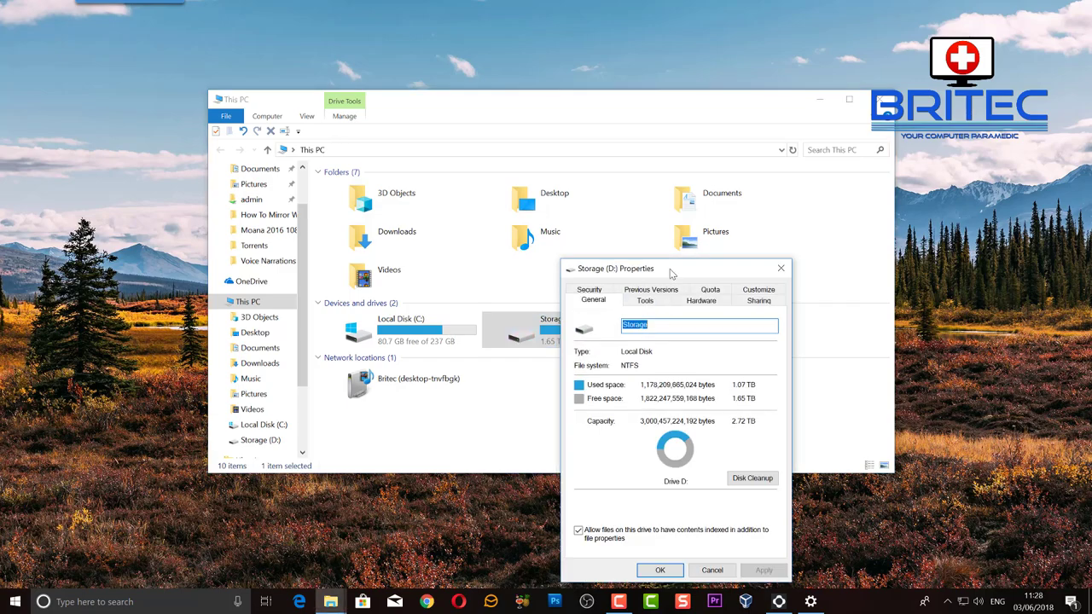
pyautogui.moveTo(671, 273); pyautogui.dragTo(549, 150)
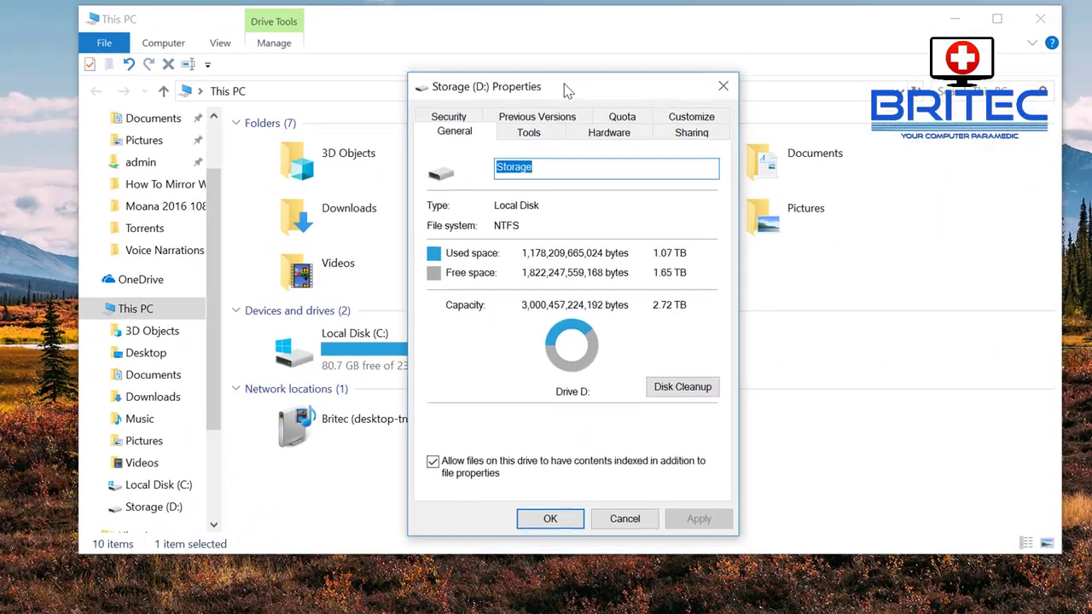
pyautogui.moveTo(567, 91); pyautogui.dragTo(566, 87)
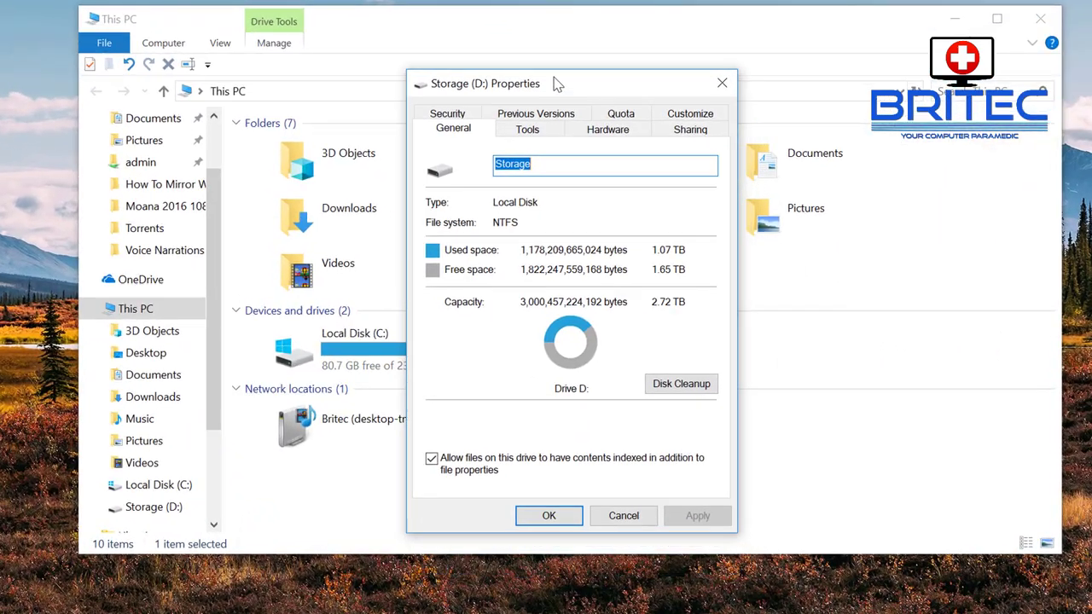
pyautogui.click(681, 131)
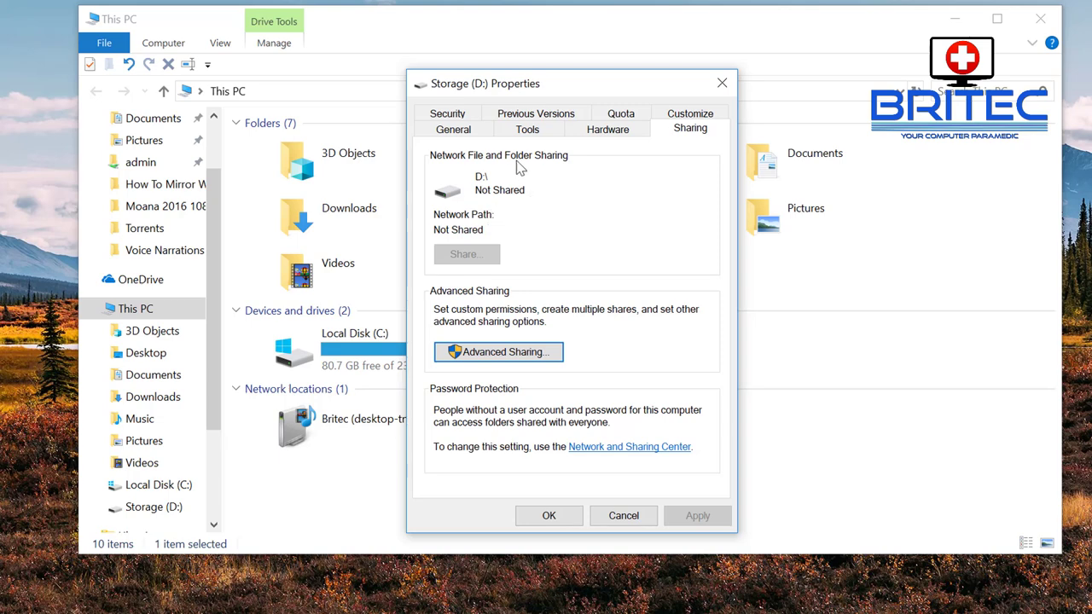
# - In Advanced Sharing for drive D, tick Share this folder with share name D and 20 users
pyautogui.click(499, 352)
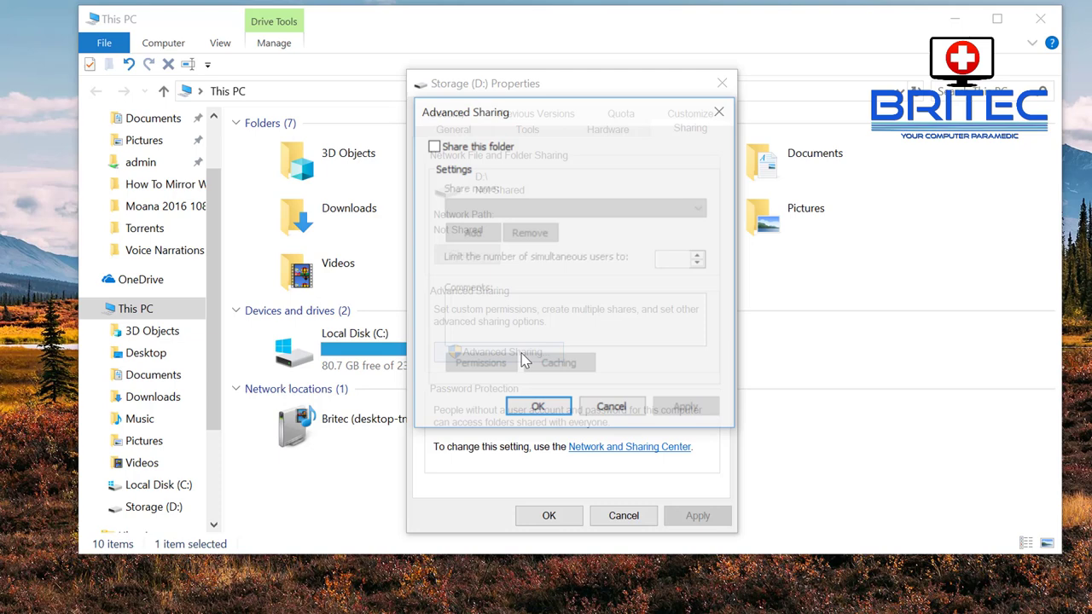
pyautogui.click(434, 147)
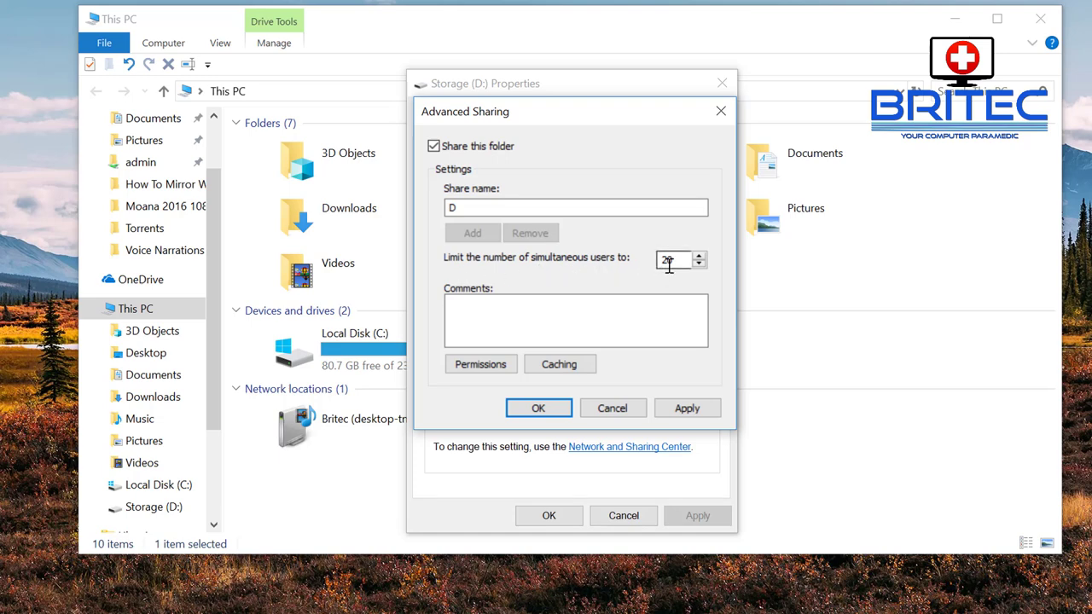
# - Open the share permissions for D, start adding a user or group, then cancel
pyautogui.click(500, 370)
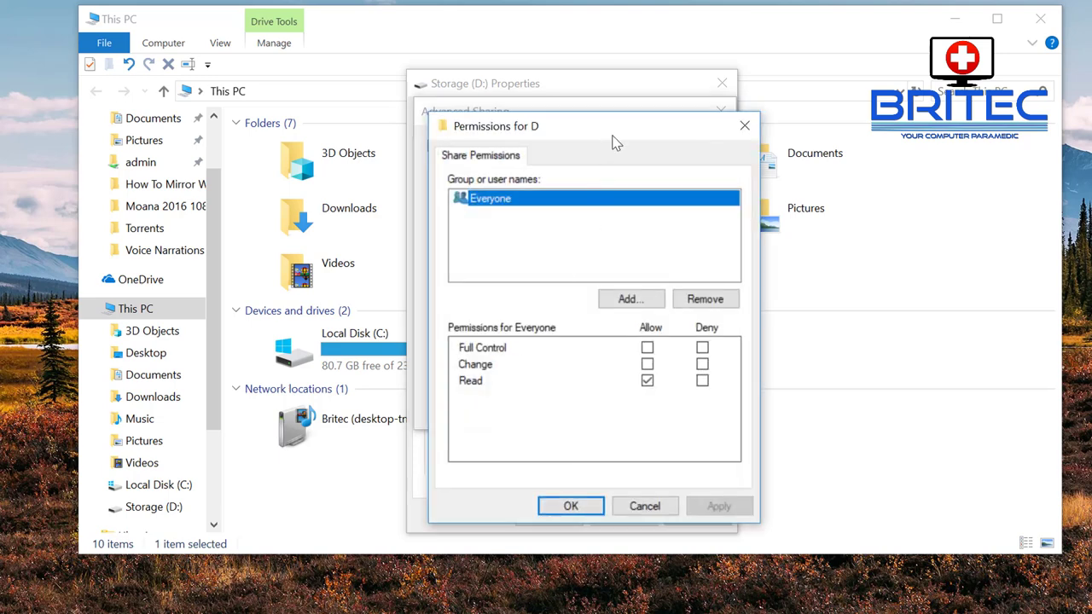
pyautogui.moveTo(608, 132); pyautogui.dragTo(580, 101)
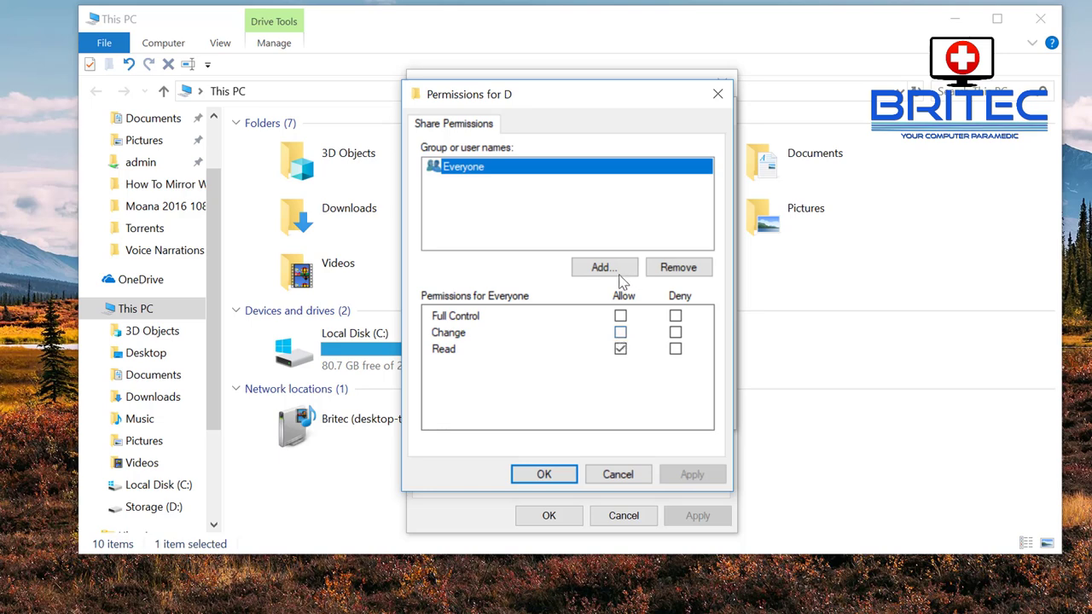
pyautogui.click(592, 267)
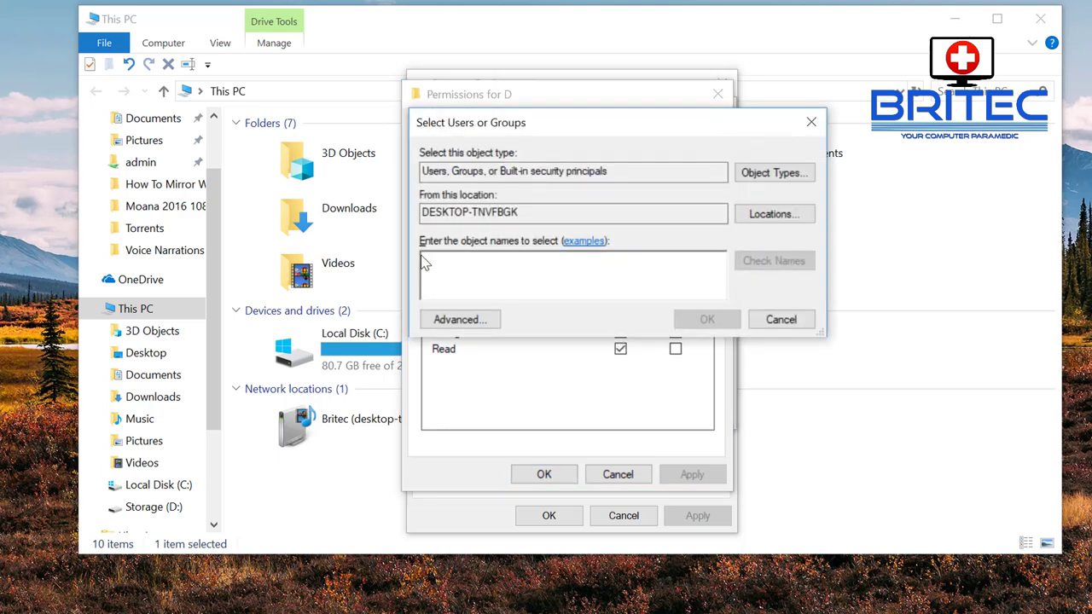
pyautogui.moveTo(626, 134); pyautogui.dragTo(590, 127)
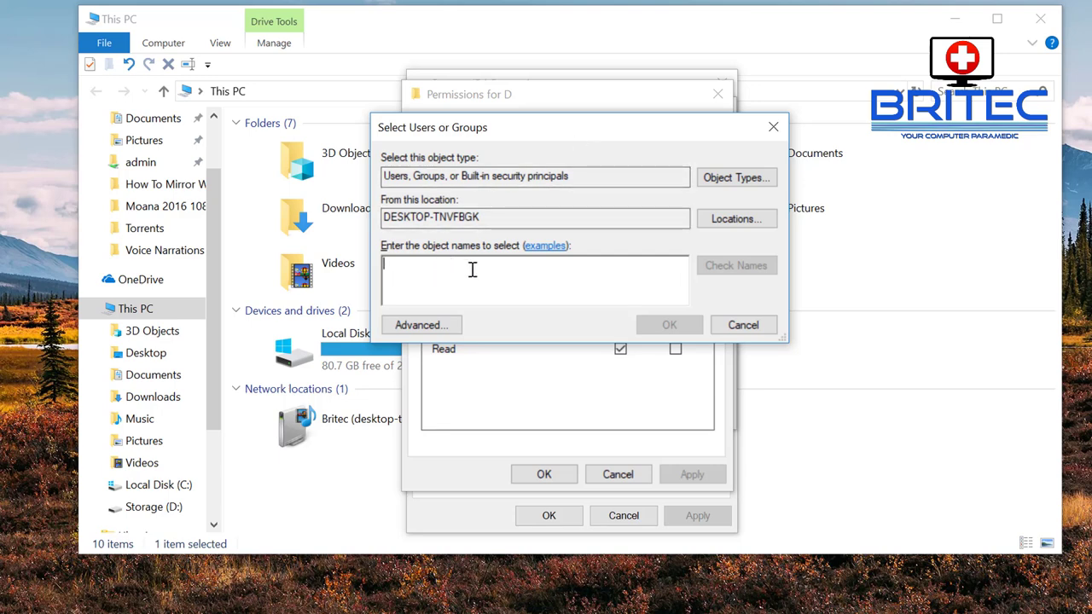
pyautogui.click(743, 326)
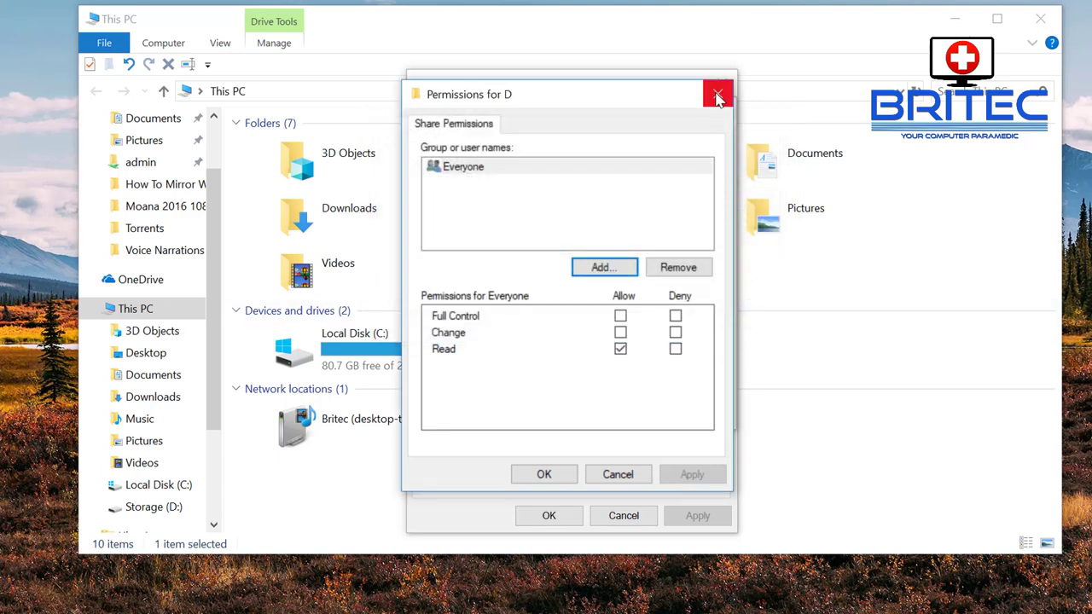
# - Close the Permissions, Advanced Sharing and Storage (D:) Properties dialogs
pyautogui.click(718, 93)
pyautogui.click(721, 111)
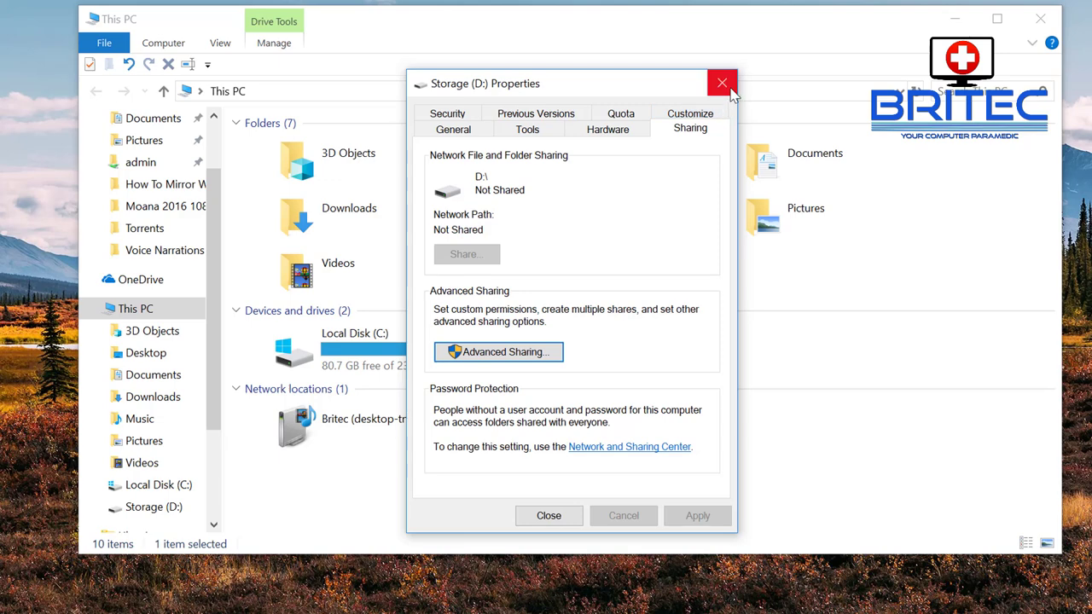
pyautogui.click(728, 88)
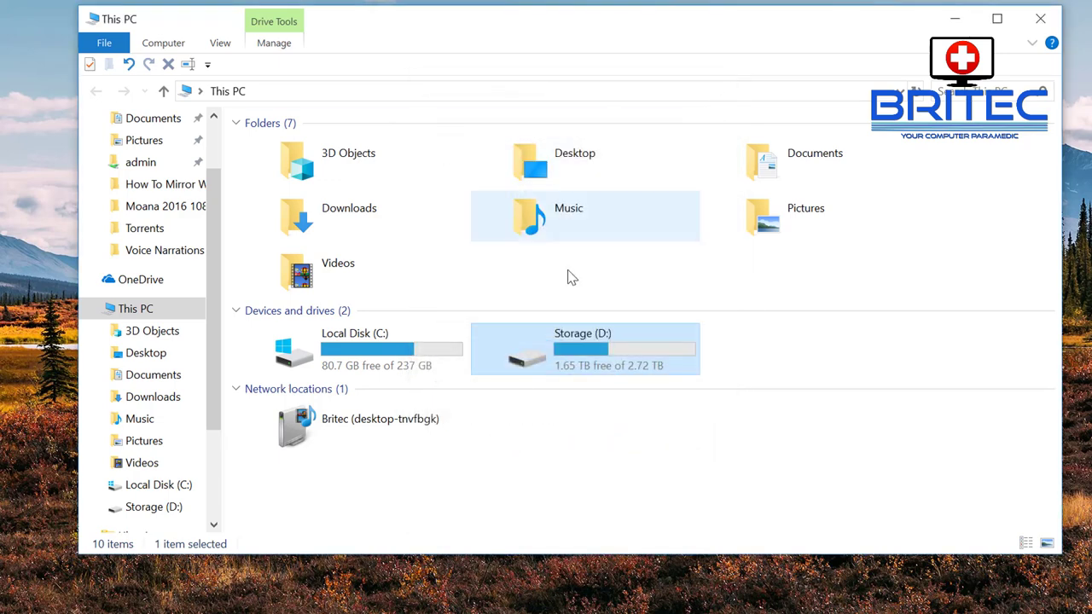
# - Open Storage (D:), select the Movies folder and bring up its Give access to options
pyautogui.doubleClick(559, 354)
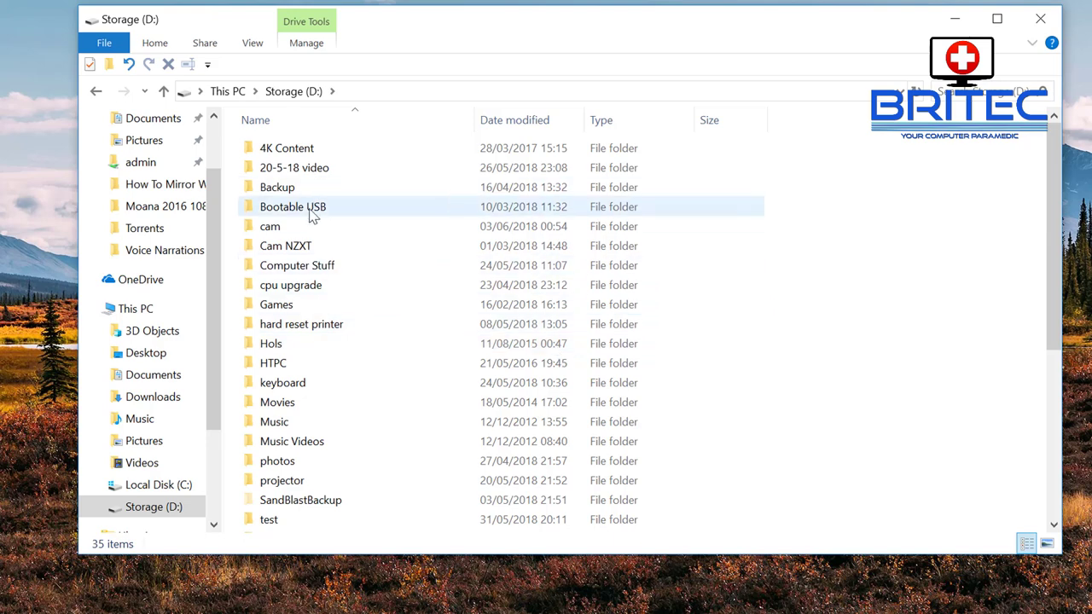
pyautogui.click(294, 406)
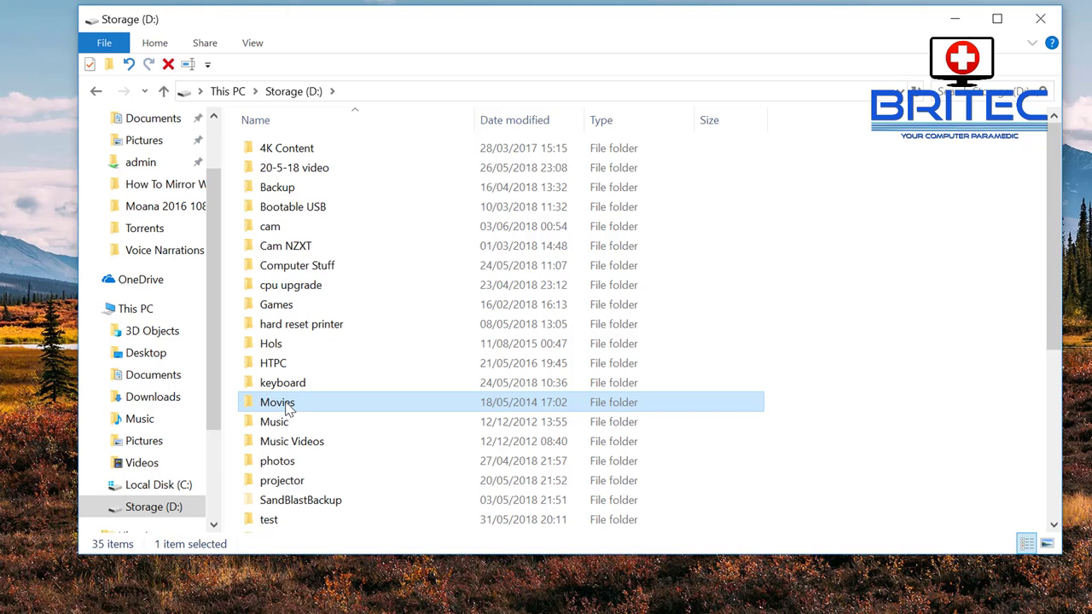
pyautogui.rightClick(288, 409)
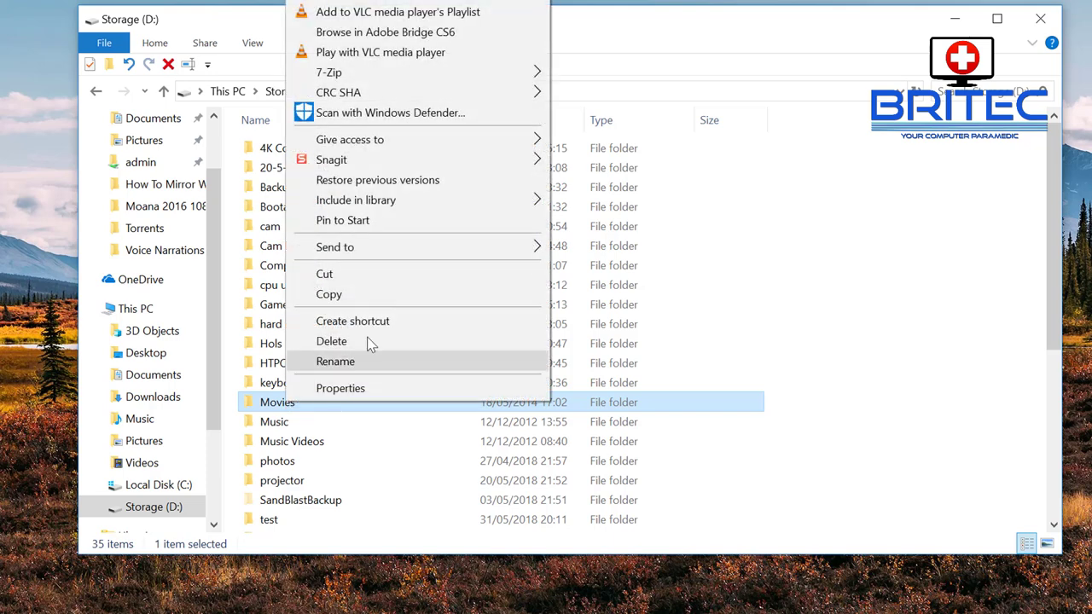
pyautogui.moveTo(432, 134)
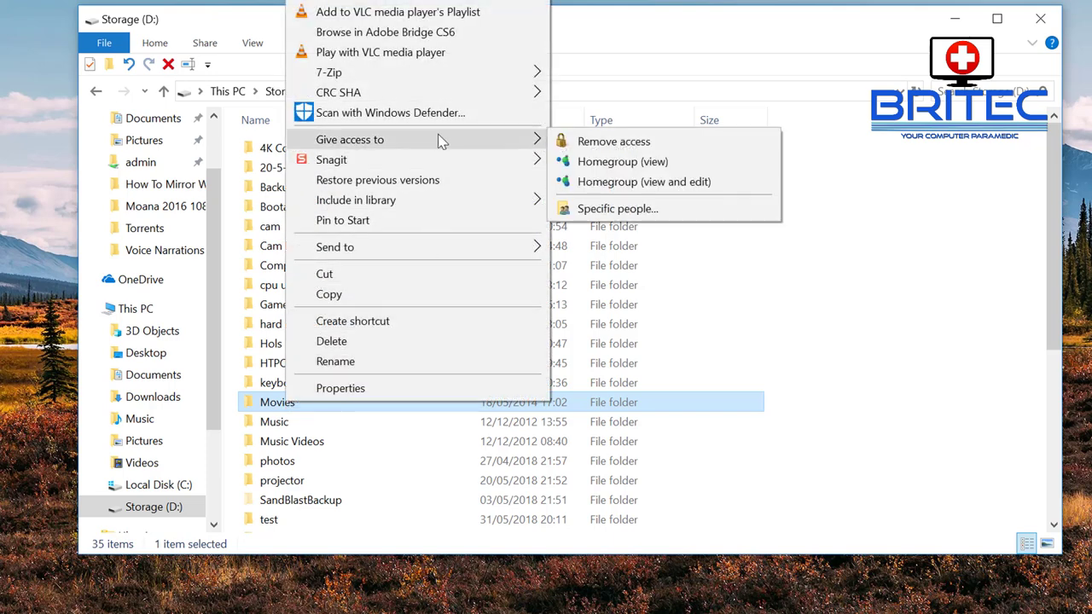
# - Review Movies sharing for specific people, confirming Everyone has Read, then cancel without changes
pyautogui.click(628, 220)
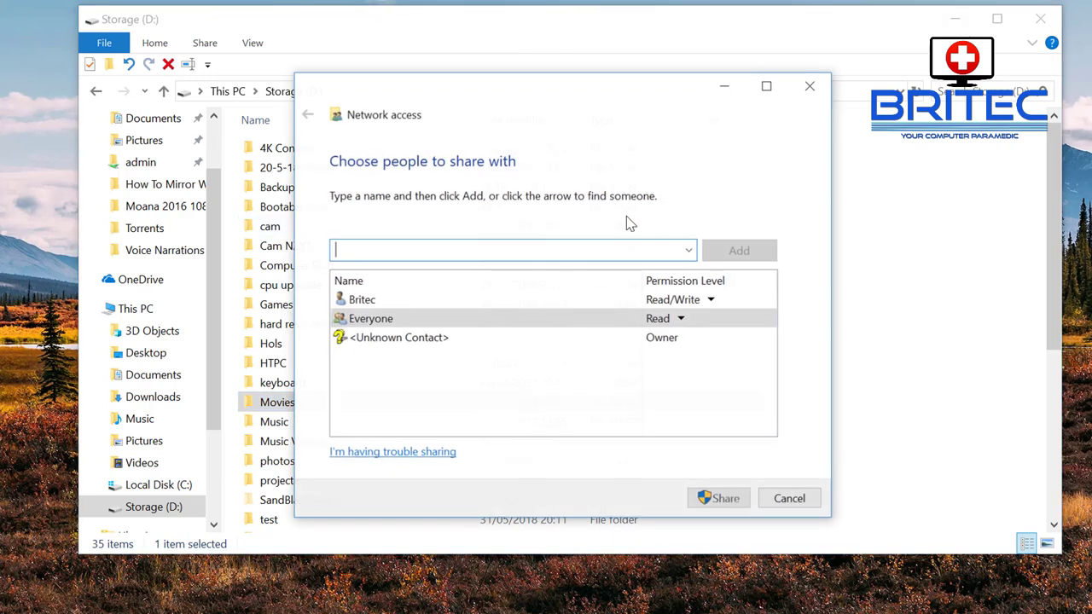
pyautogui.click(953, 21)
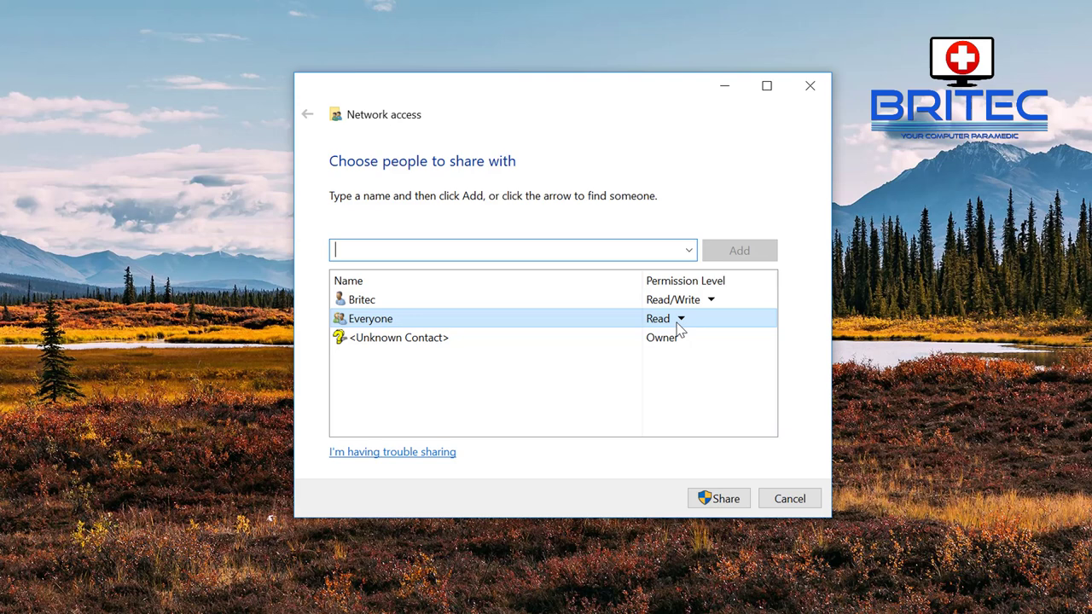
pyautogui.click(689, 249)
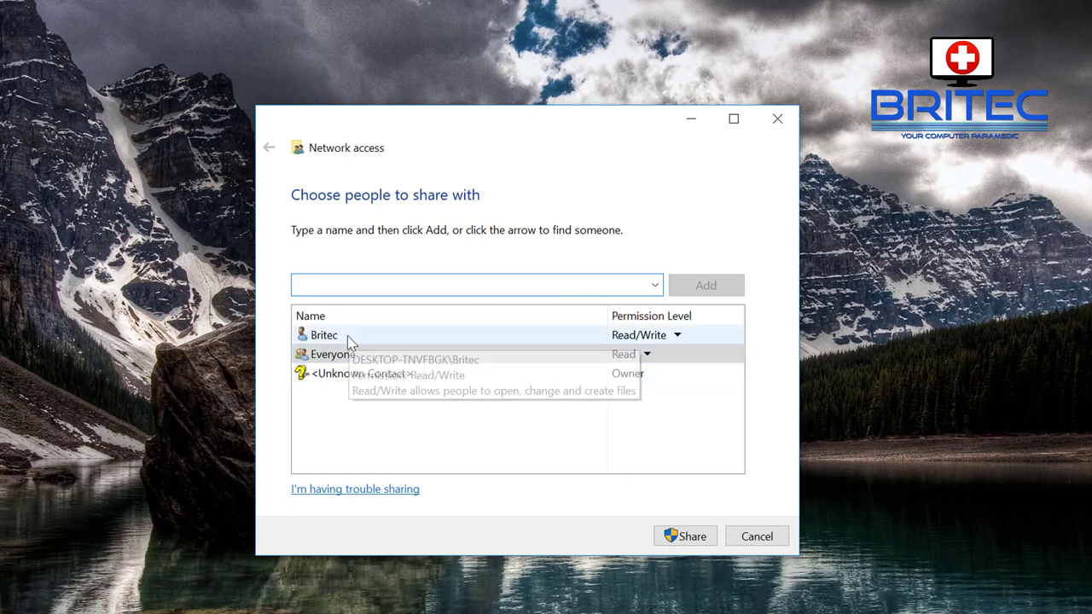
pyautogui.click(648, 355)
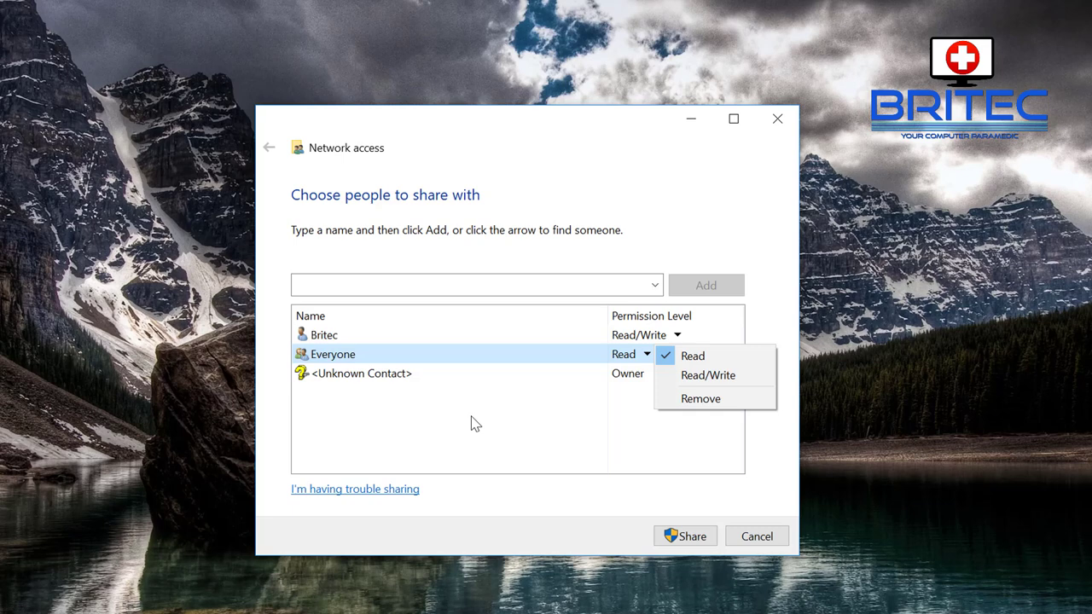
pyautogui.click(520, 147)
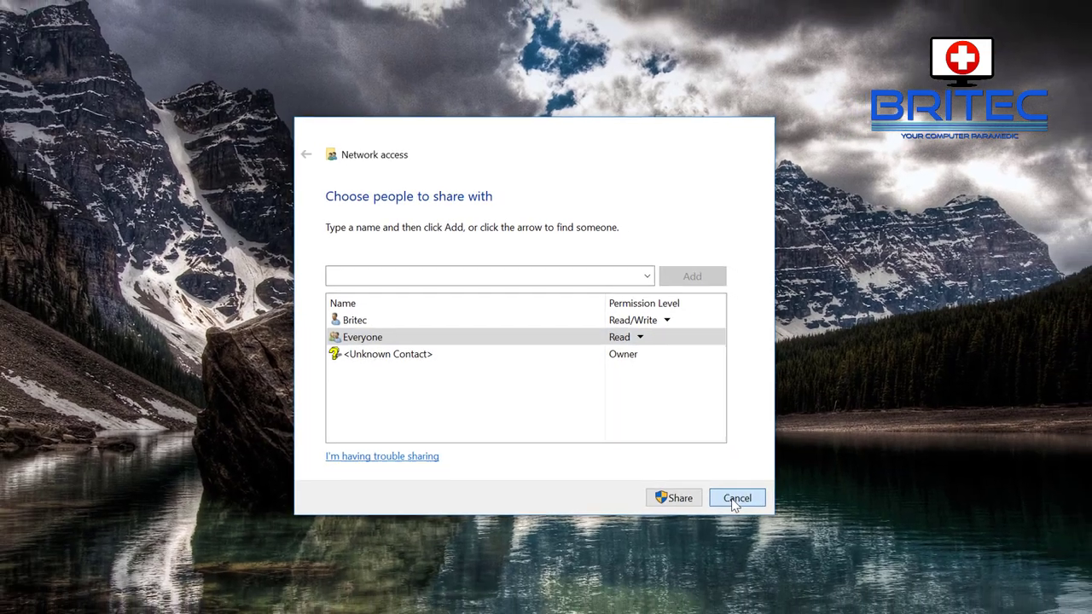
pyautogui.click(757, 537)
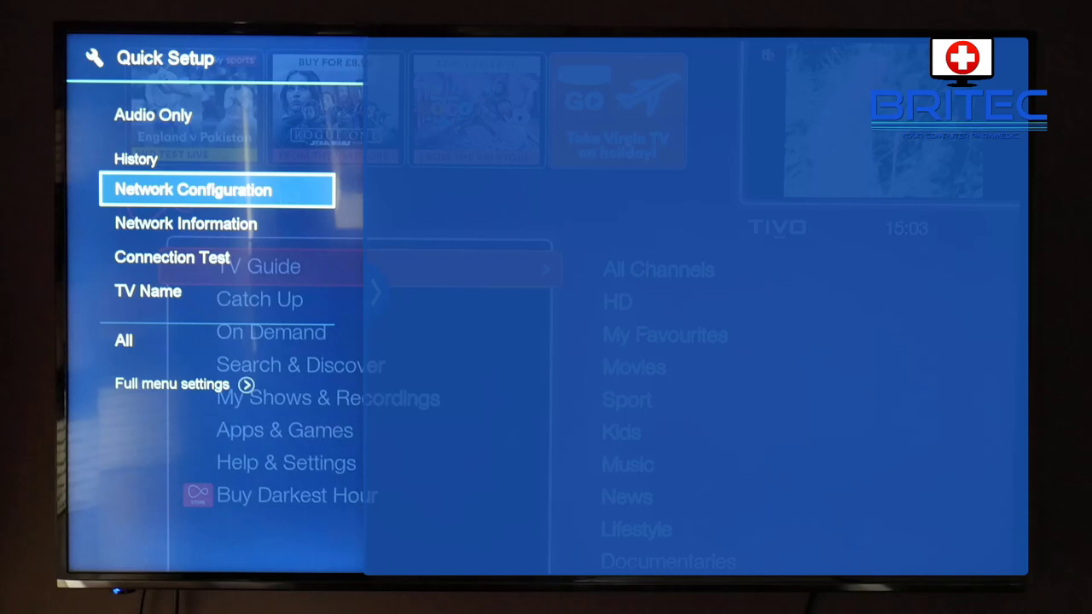
# - Open the TV's Network Configuration and check the Ethernet and Wireless connection options
pyautogui.press('Return')
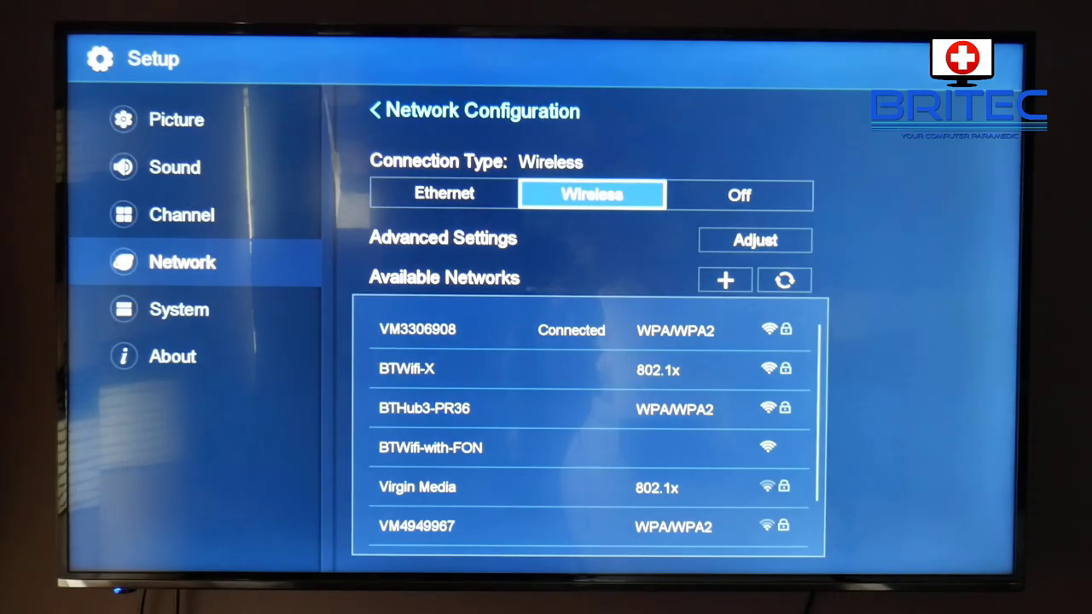
pyautogui.press('Left')
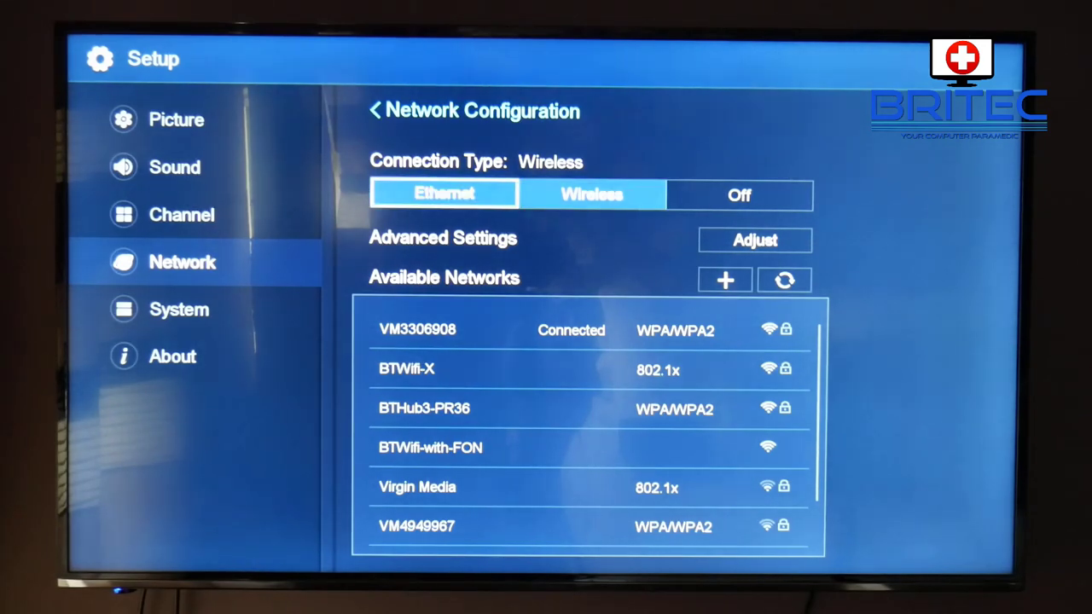
pyautogui.press('Right')
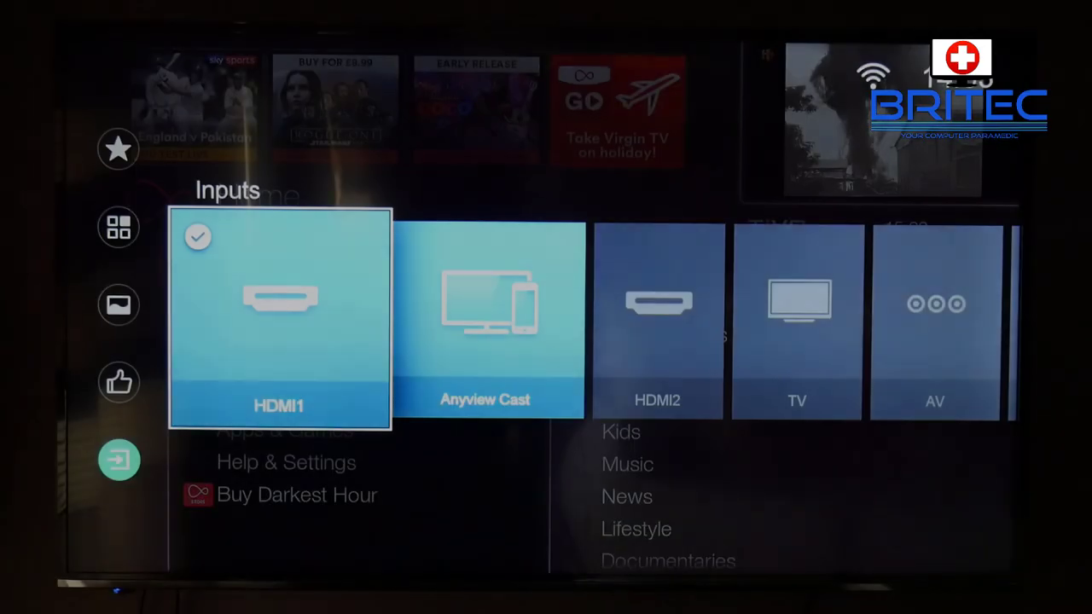
# - On the TV, open Media > All, enter the DESKTOP server's Videos and highlight Folders
pyautogui.press('Up')
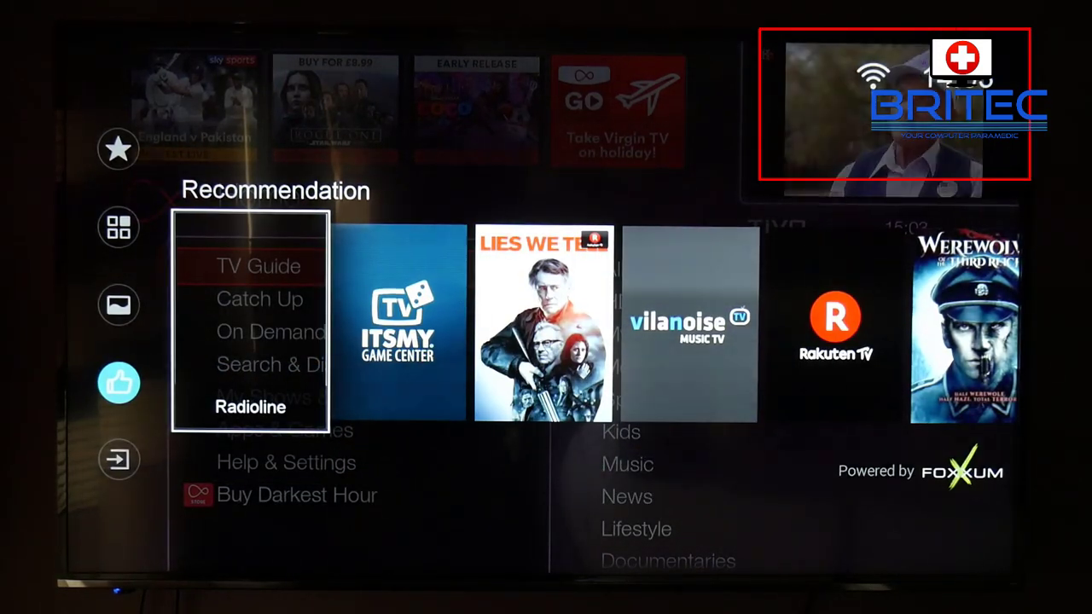
pyautogui.press('Up')
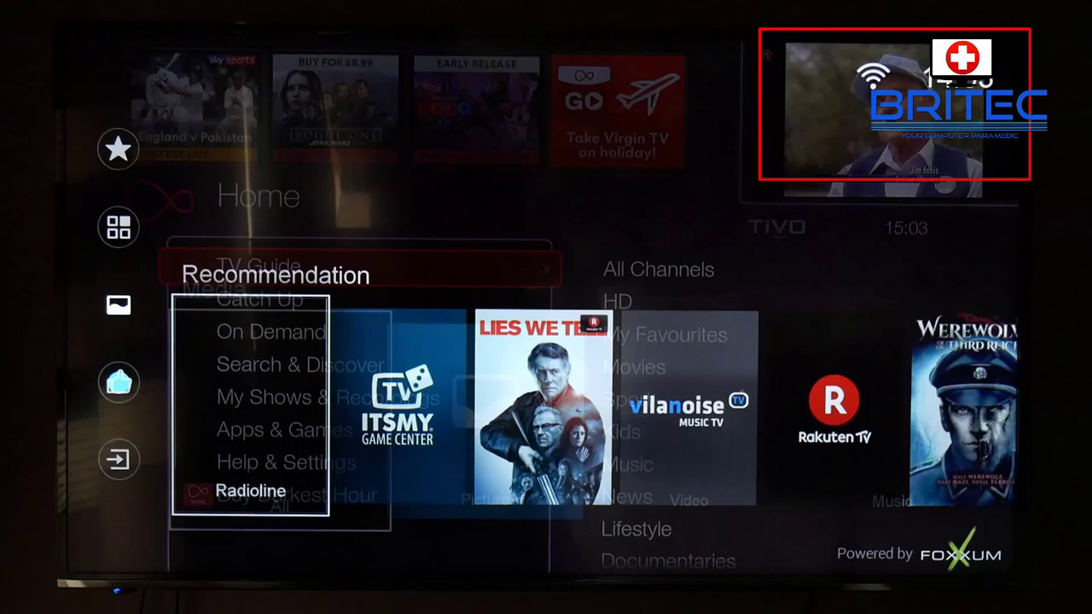
pyautogui.press('Return')
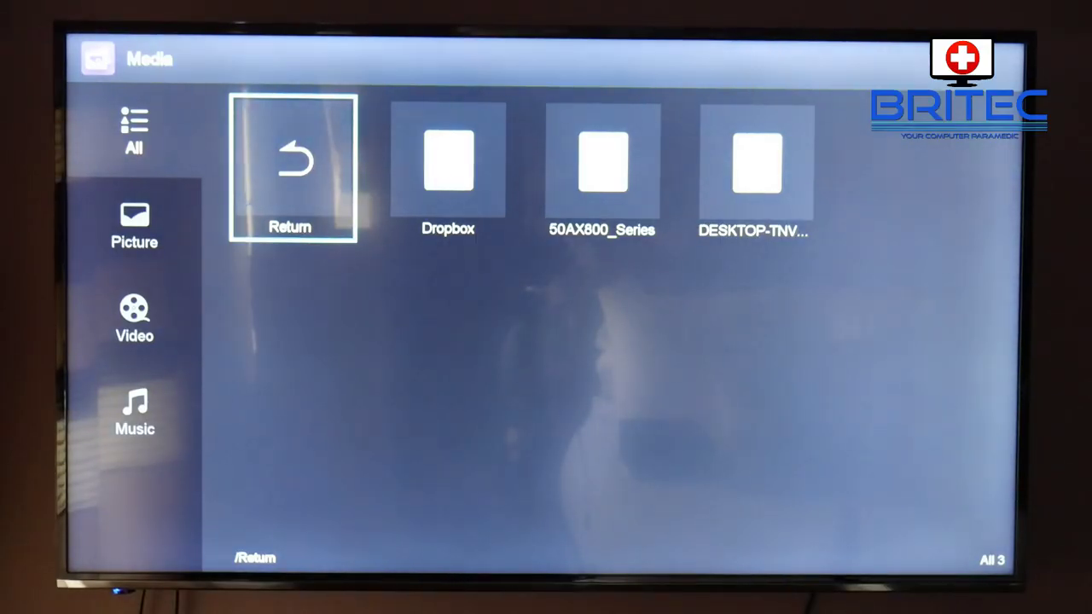
pyautogui.press('Right')
pyautogui.press('Right')
pyautogui.press('Right')
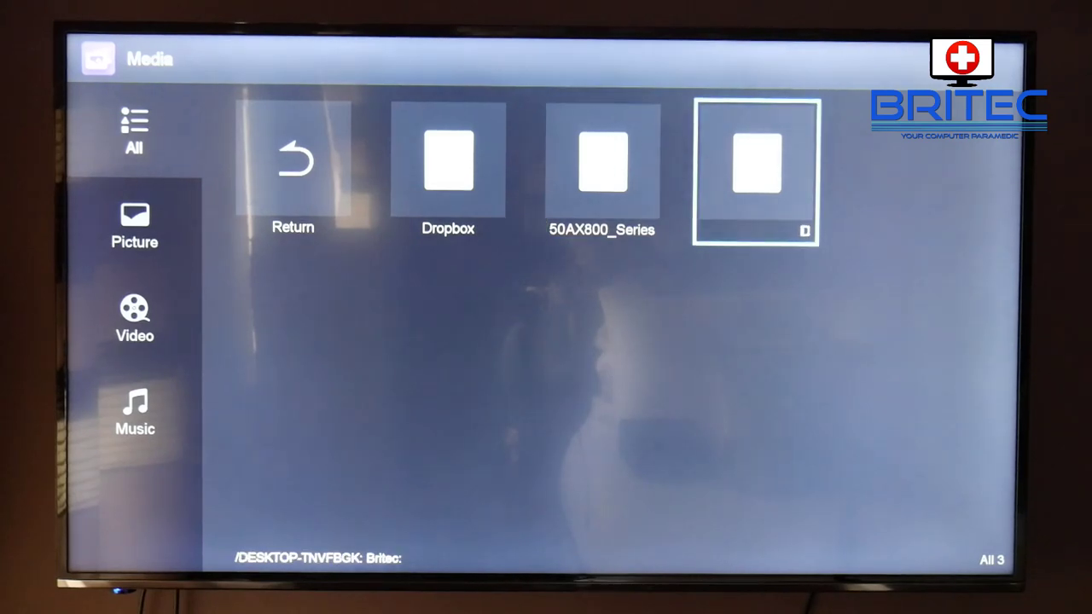
pyautogui.press('Return')
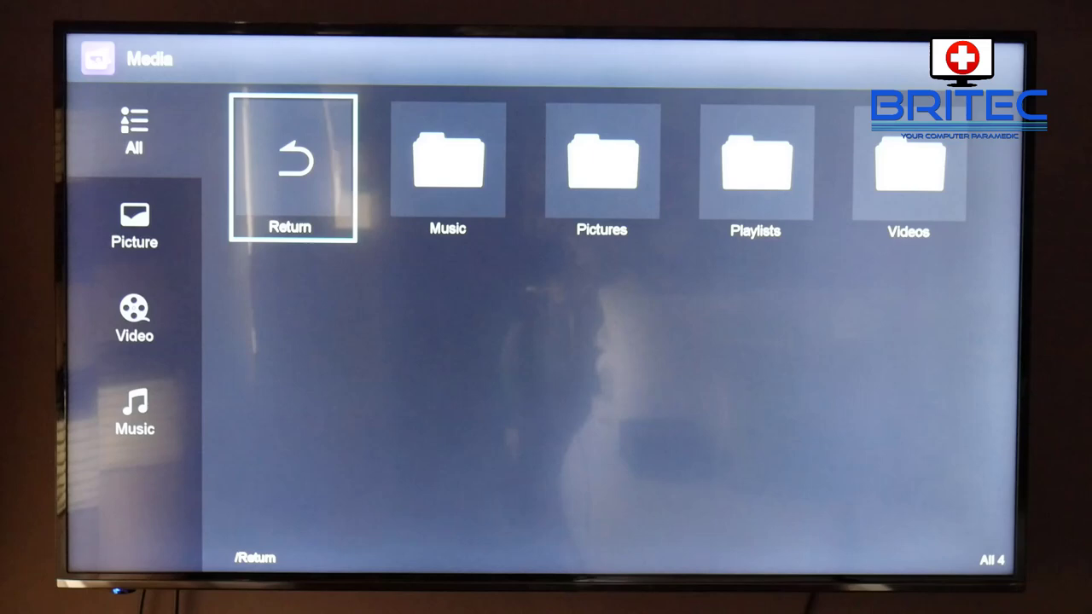
pyautogui.press('Right')
pyautogui.press('Right')
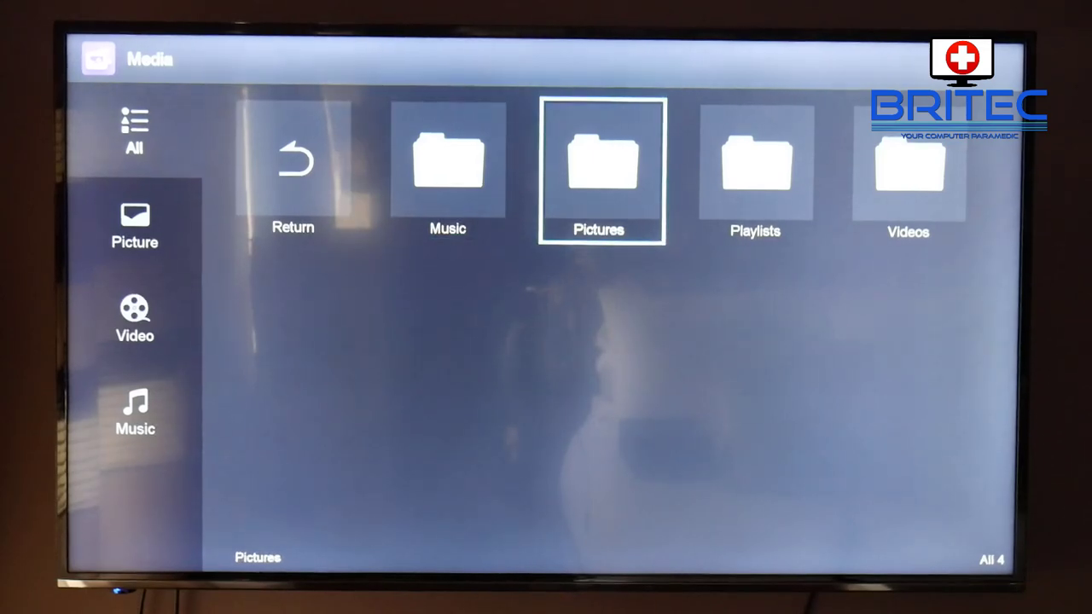
pyautogui.press('Right')
pyautogui.press('Right')
pyautogui.press('Return')
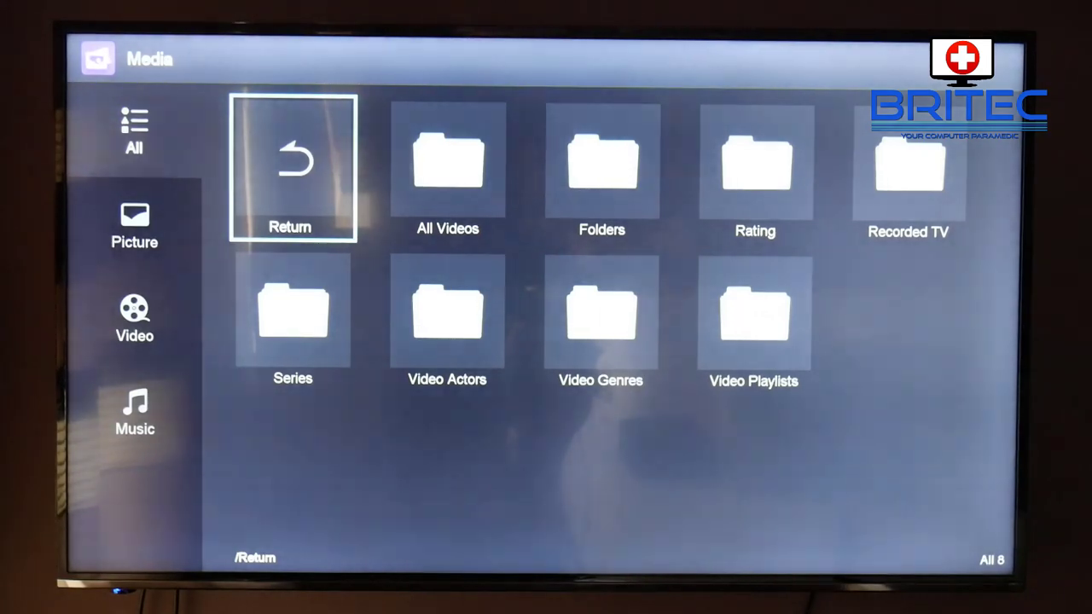
pyautogui.press('Right')
pyautogui.press('Right')
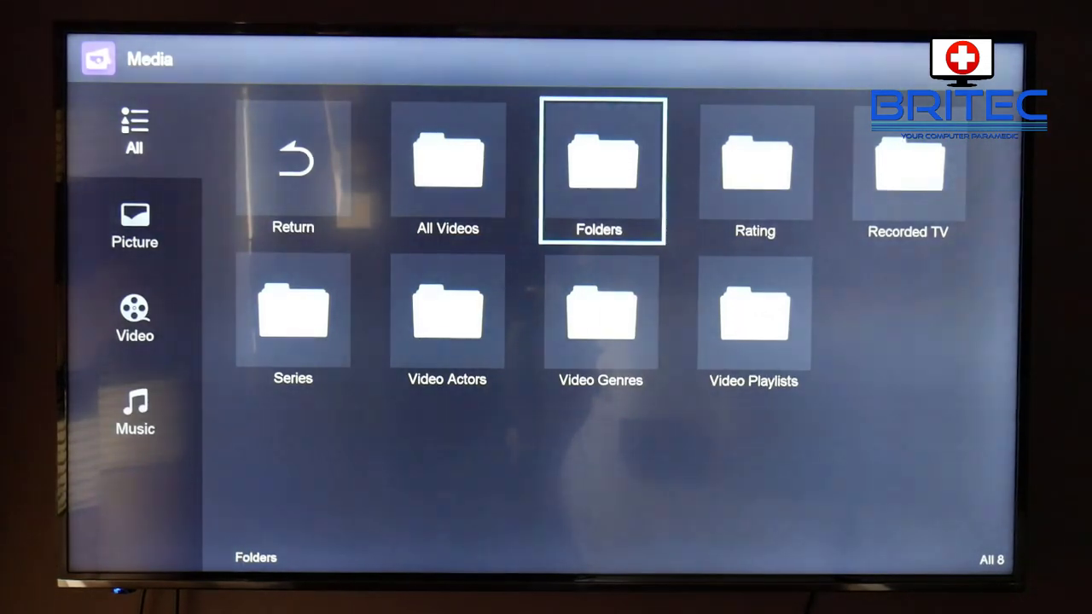
# - On the TV, open Folders, then the shared Movies folder, and enter its Animation genre folder
pyautogui.press('Return')
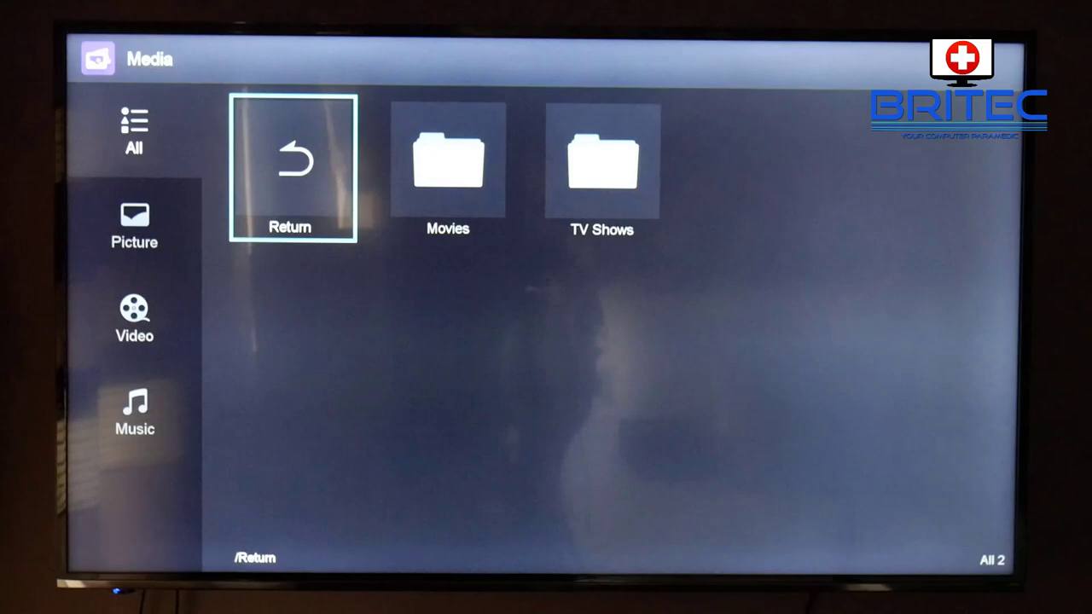
pyautogui.press('Right')
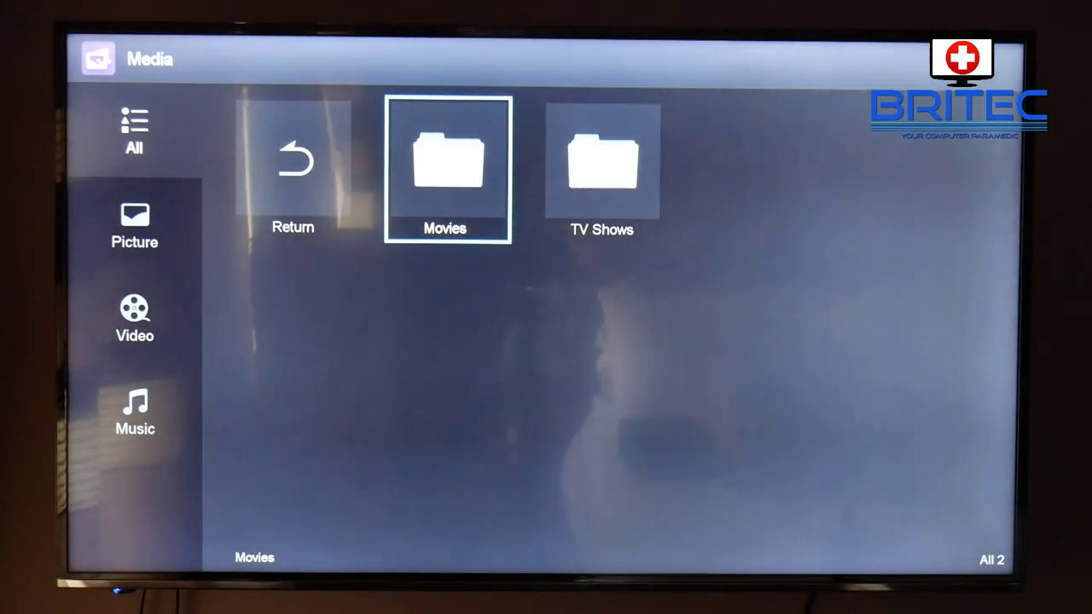
pyautogui.press('Return')
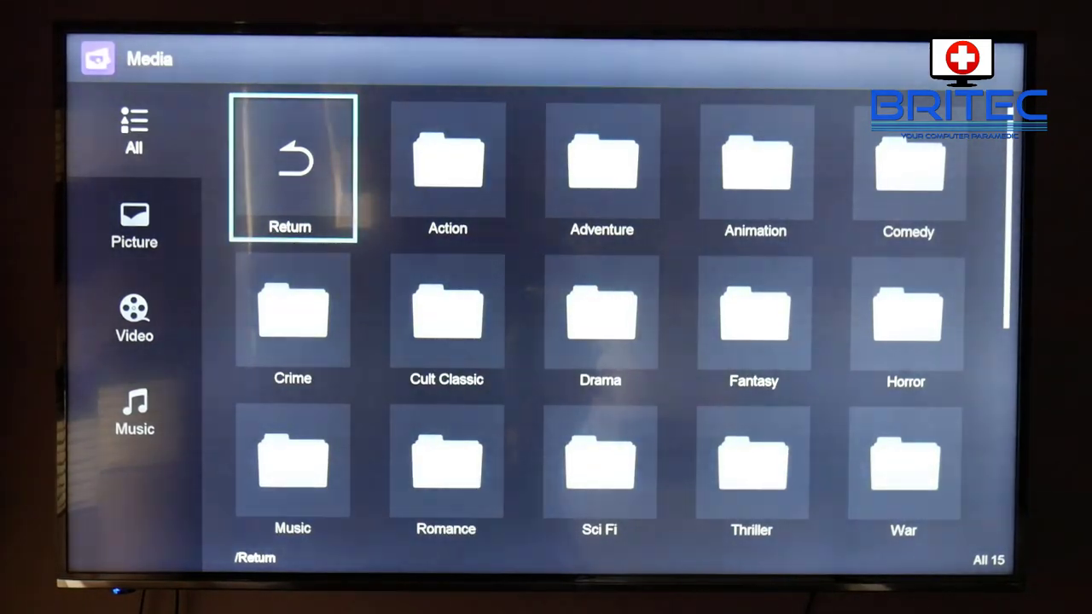
pyautogui.press('Right')
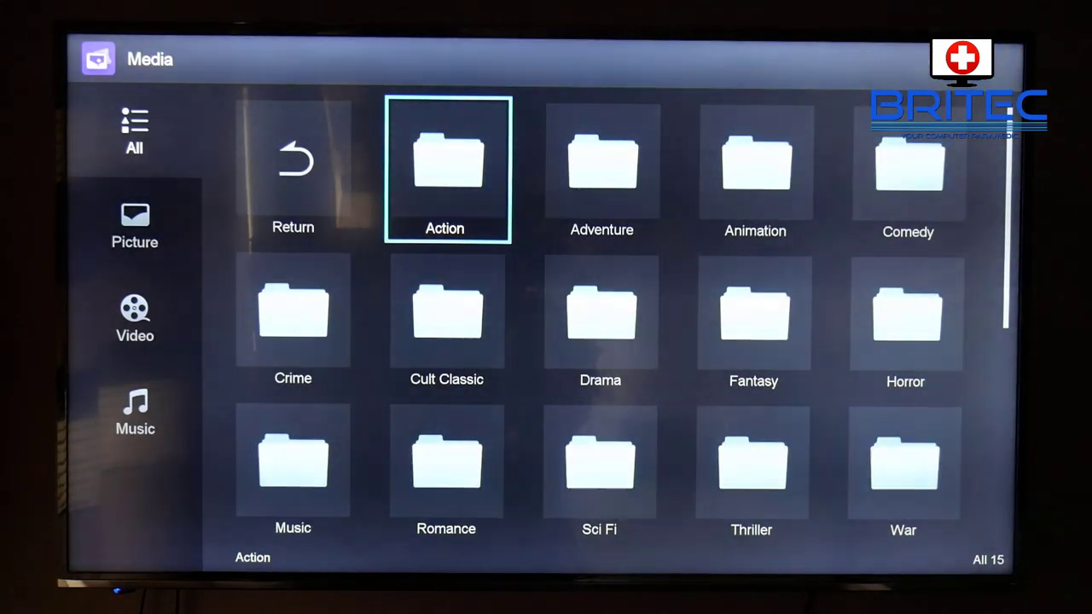
pyautogui.press('Right')
pyautogui.press('Right')
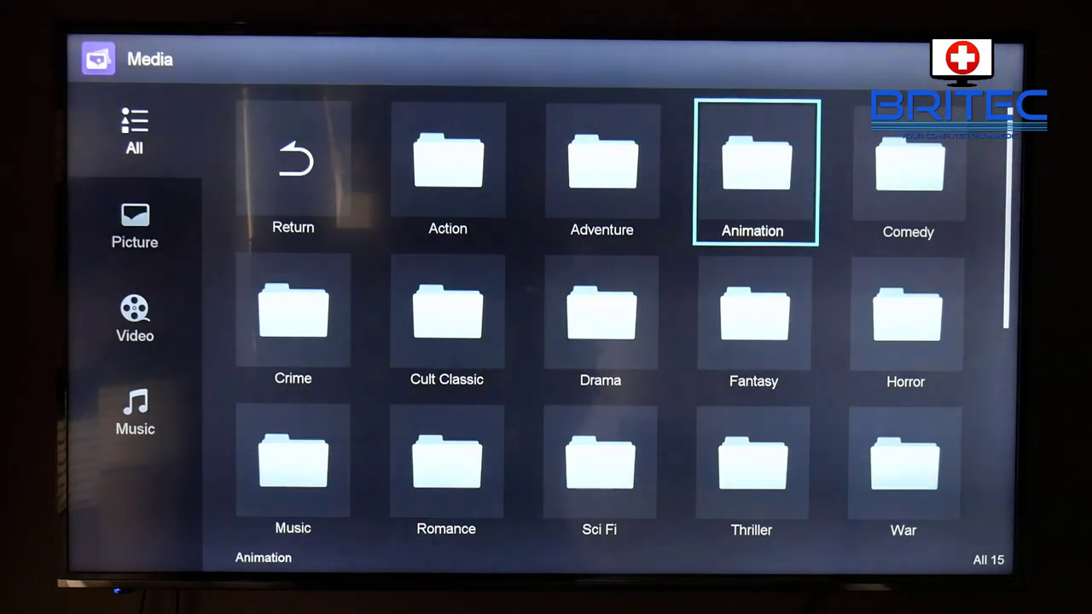
pyautogui.press('Return')
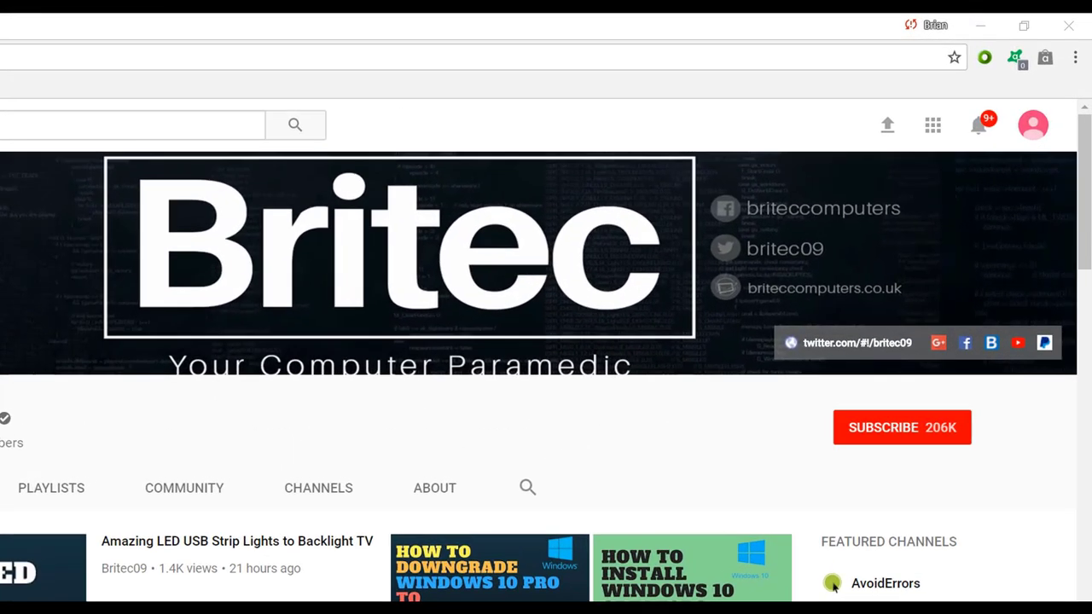
# - Subscribe to the Britec channel (206K subscribers) with the red SUBSCRIBE button
pyautogui.click(914, 440)
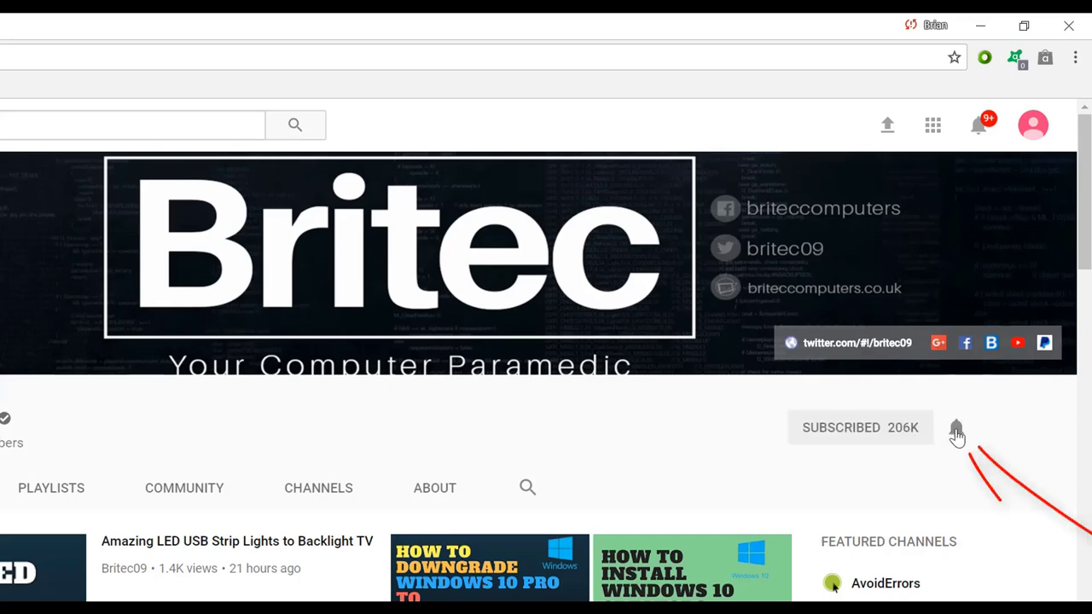